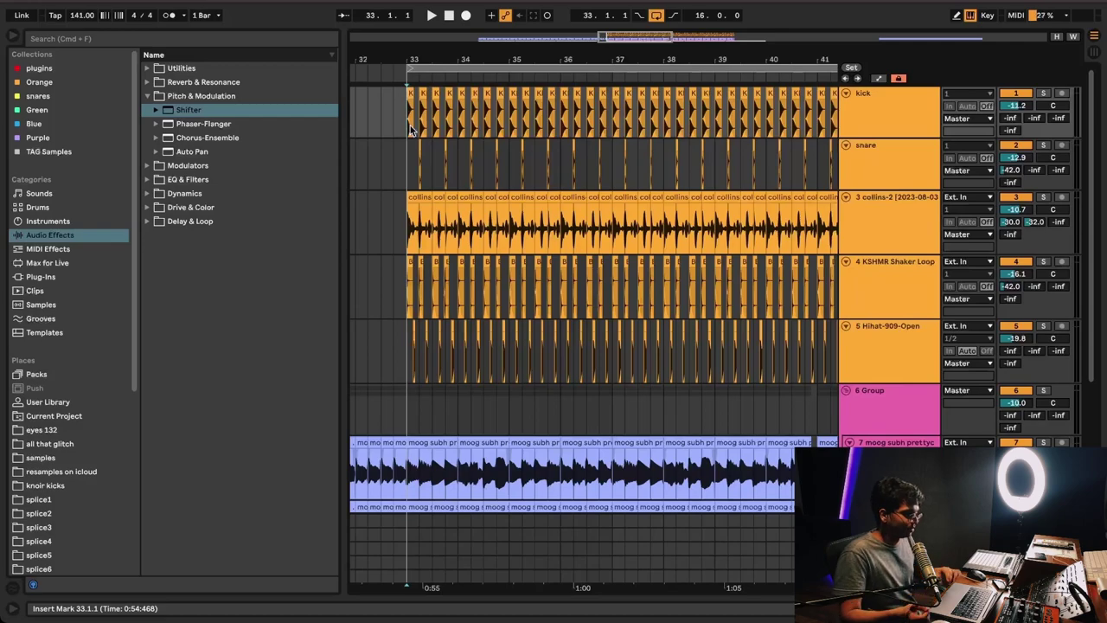
Step: Reset the start point to bar 33 and audition the 6 Group soloed
{"action": "key", "text": "space"}
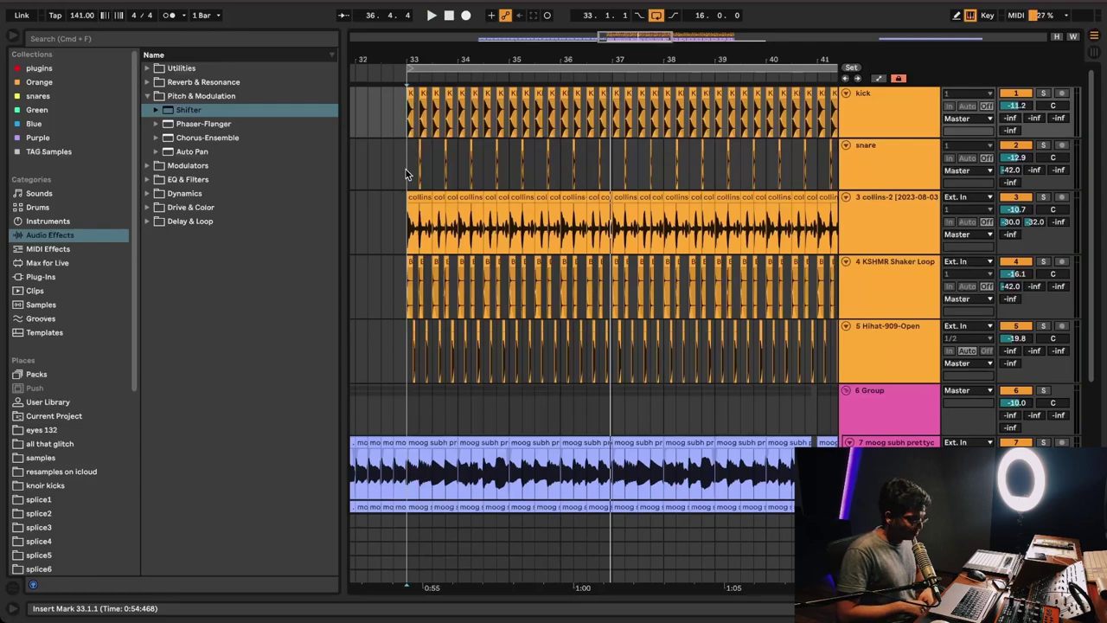
{"action": "scroll", "coordinate": [411, 174], "scroll_direction": "down", "scroll_amount": 5}
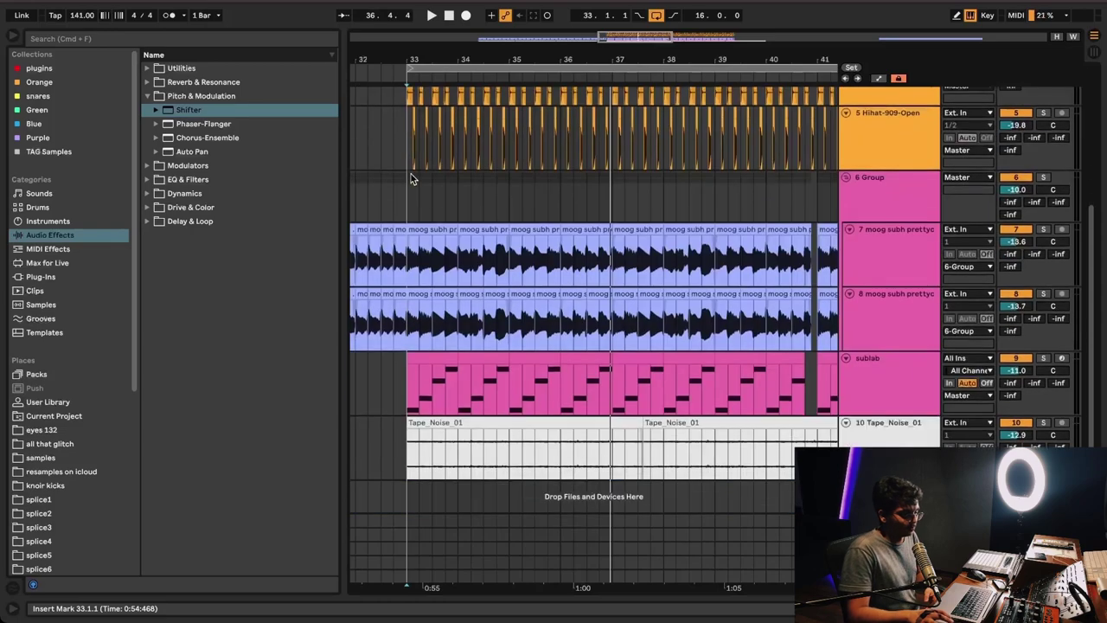
{"action": "left_click", "coordinate": [416, 265]}
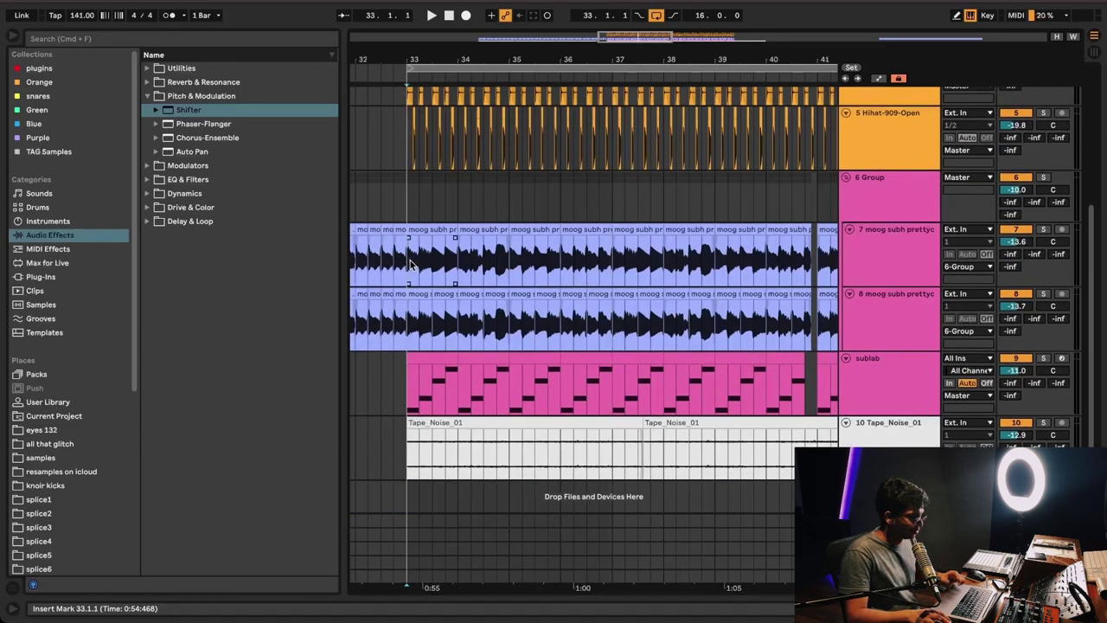
{"action": "left_click", "coordinate": [1043, 177]}
{"action": "key", "text": "space"}
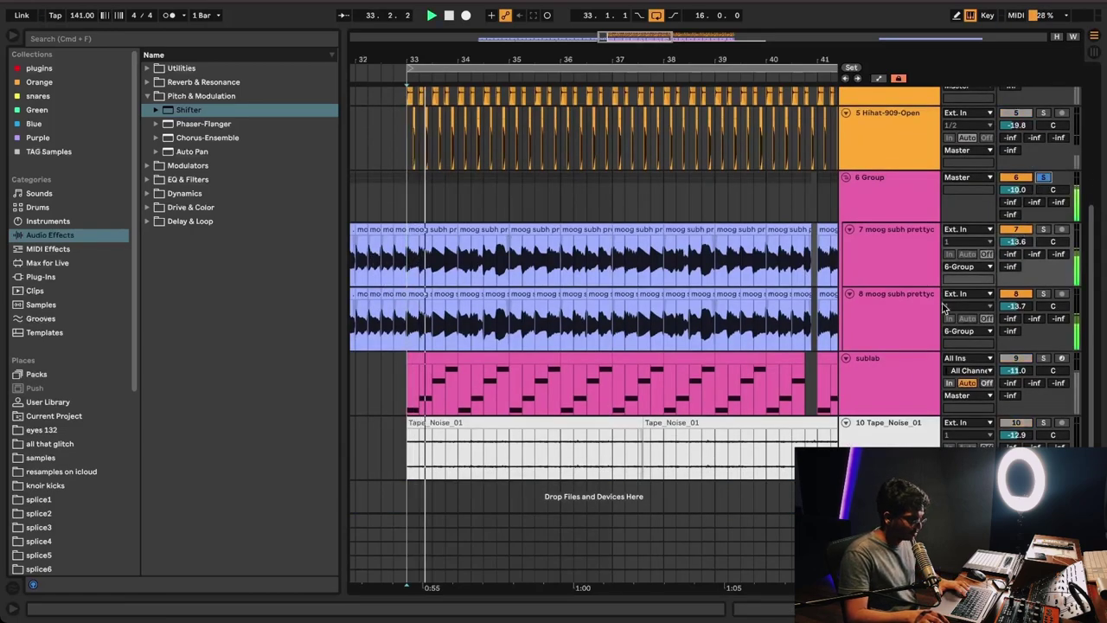
{"action": "key", "text": "space"}
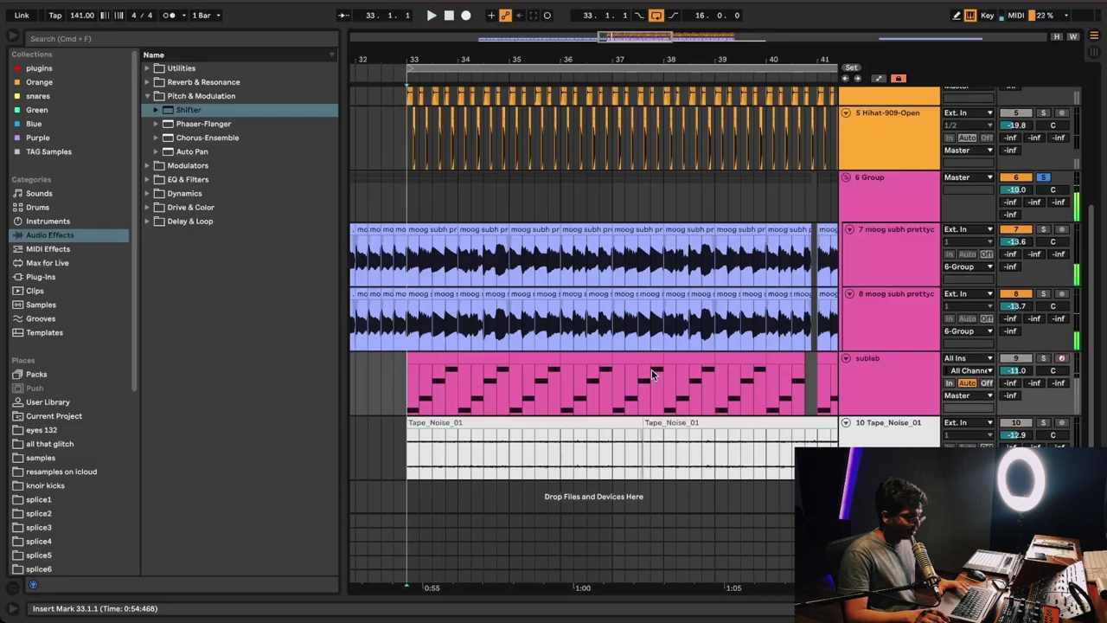
Step: Audition the sublab track soloed, then list the Modulators devices in the browser
{"action": "left_click", "coordinate": [1043, 358]}
{"action": "key", "text": "space"}
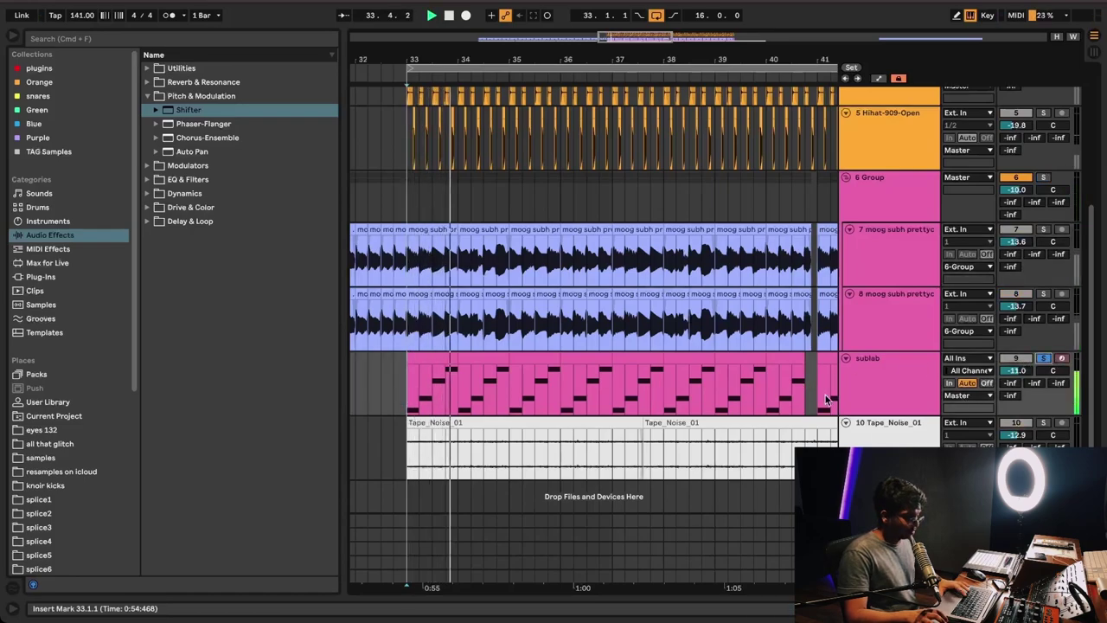
{"action": "scroll", "coordinate": [825, 397], "scroll_direction": "up", "scroll_amount": 1}
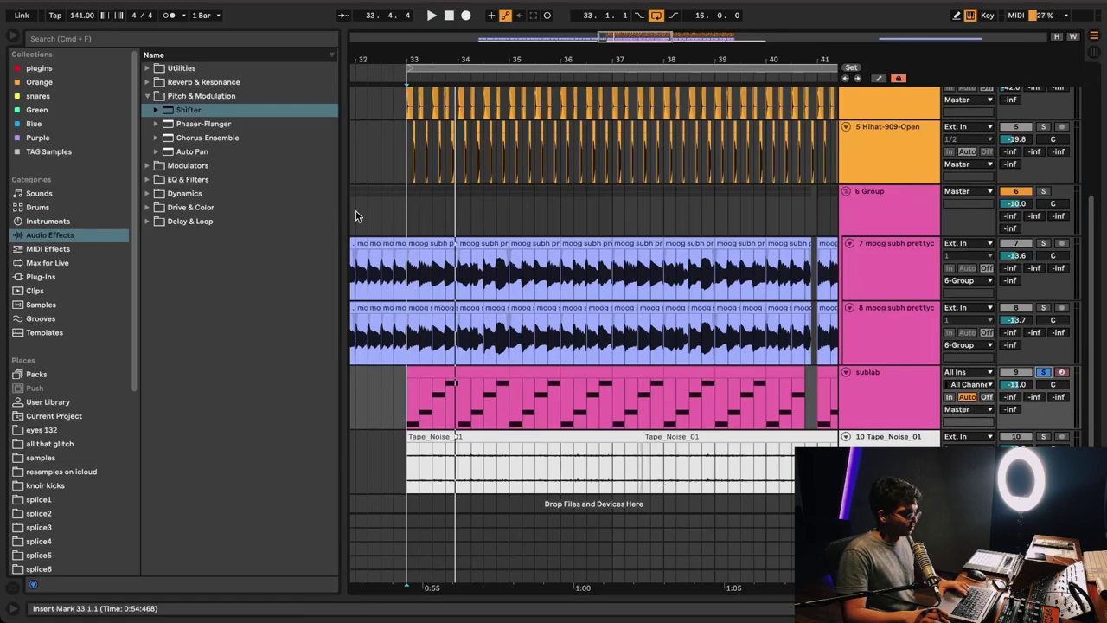
{"action": "key", "text": "space"}
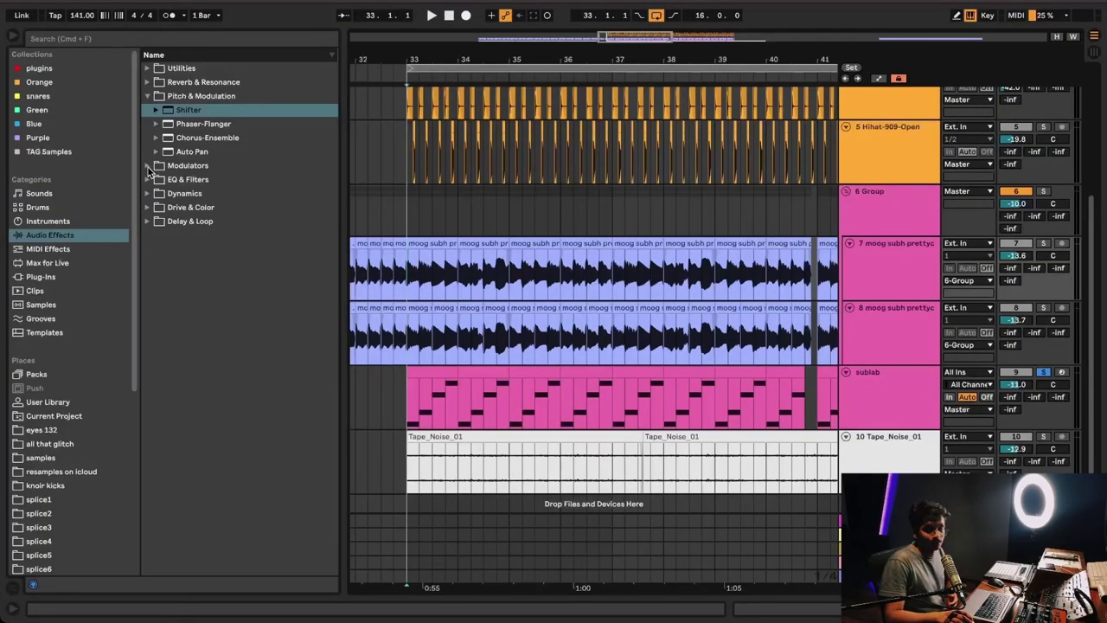
{"action": "scroll", "coordinate": [463, 255], "scroll_direction": "up", "scroll_amount": 5}
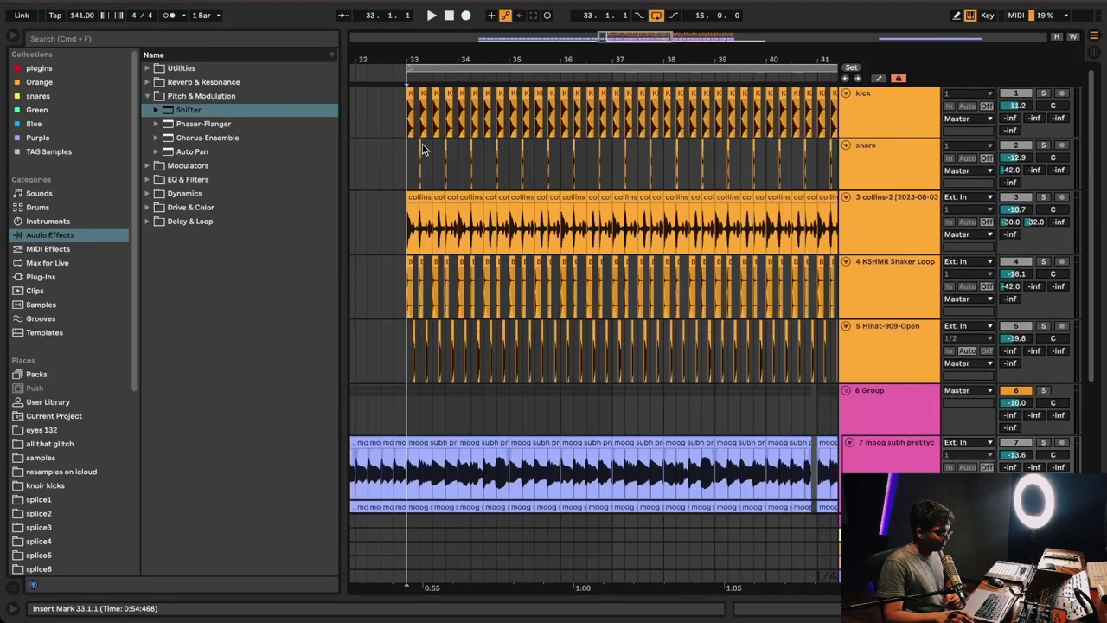
{"action": "left_click", "coordinate": [148, 167]}
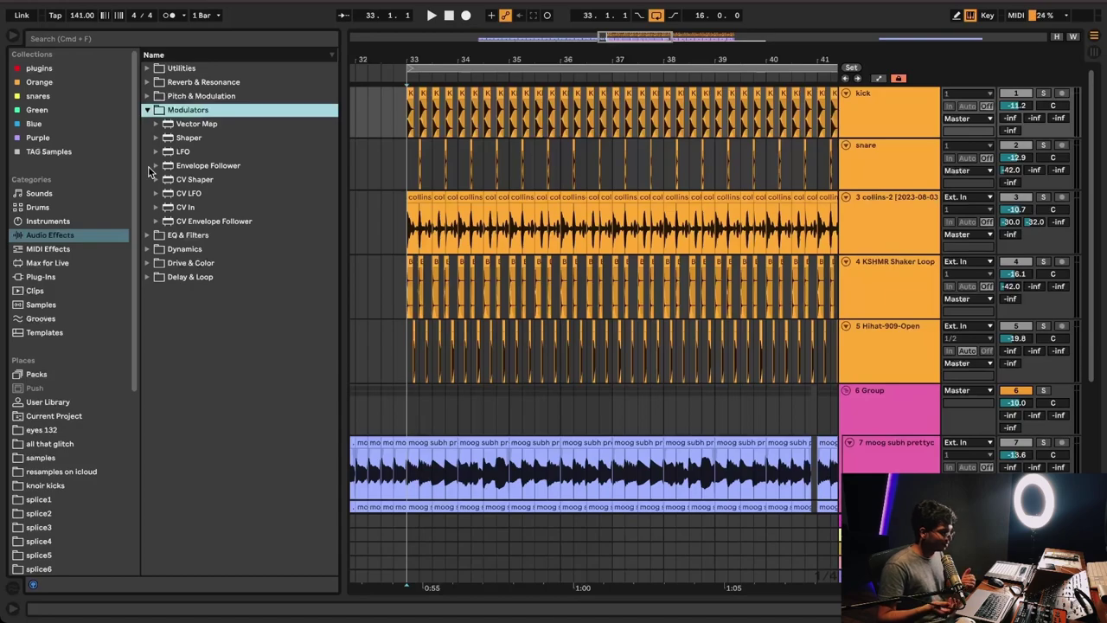
Step: Group kick through Hihat into a drum group and 7 Group through Tape_Noise into a tonal group
{"action": "left_click", "coordinate": [871, 119]}
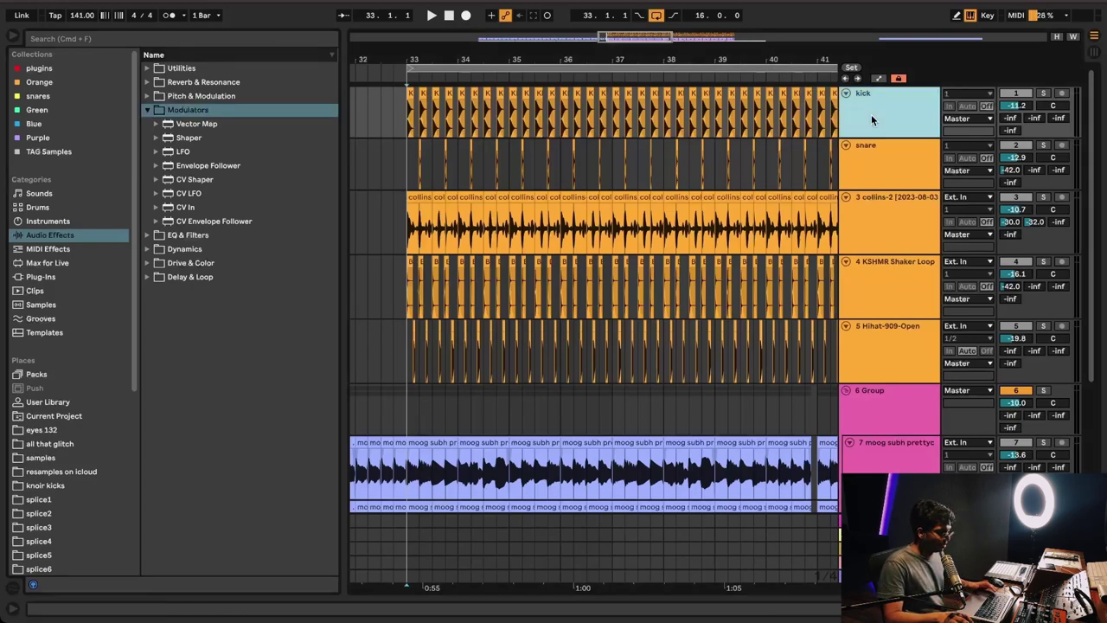
{"action": "left_click", "coordinate": [891, 350], "text": "shift"}
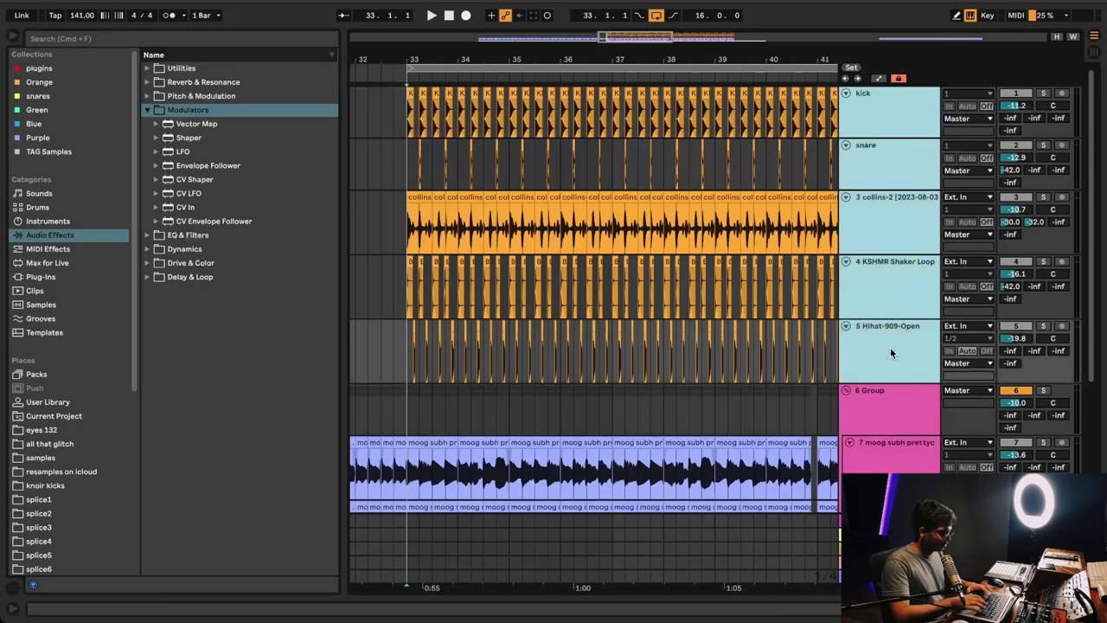
{"action": "key", "text": "super+g"}
{"action": "scroll", "coordinate": [861, 247], "scroll_direction": "down", "scroll_amount": 5}
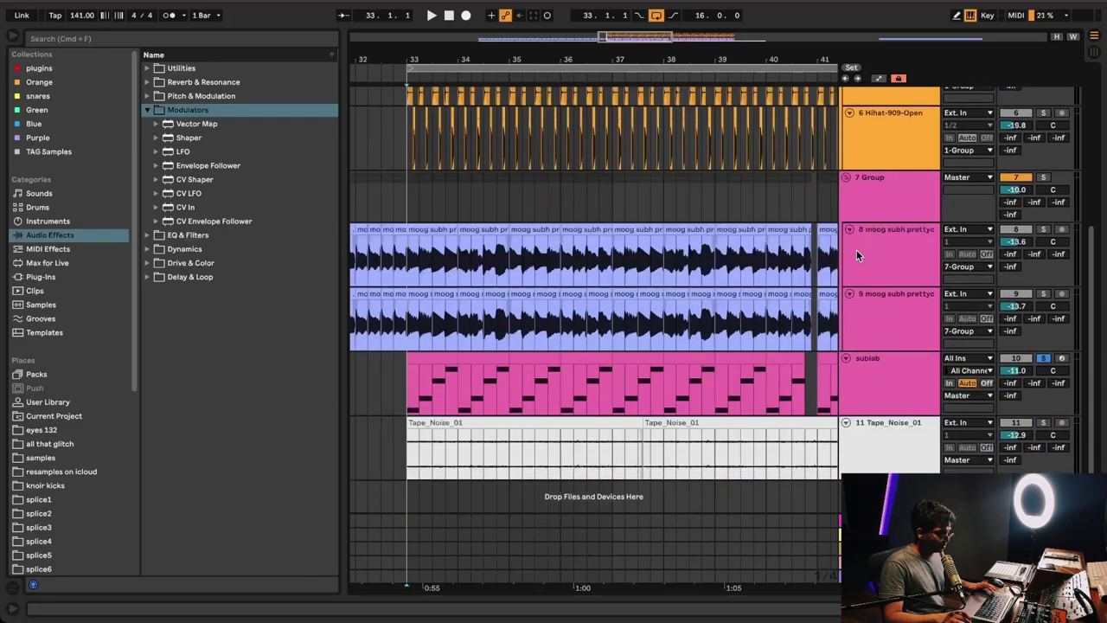
{"action": "left_click", "coordinate": [890, 182]}
{"action": "left_click", "coordinate": [918, 440], "text": "shift"}
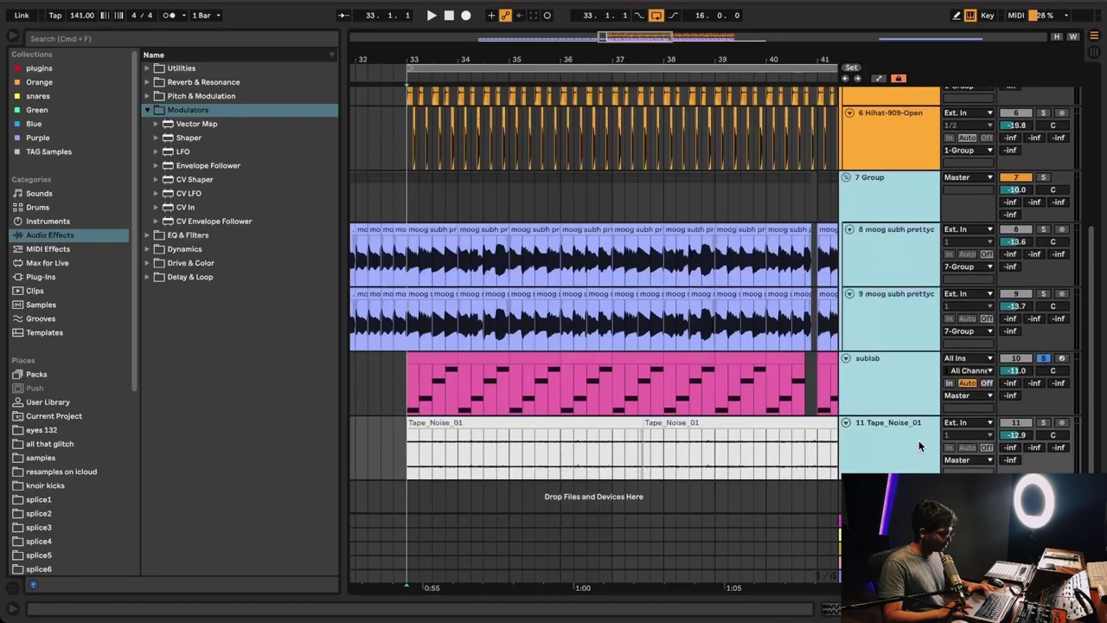
{"action": "key", "text": "super+g"}
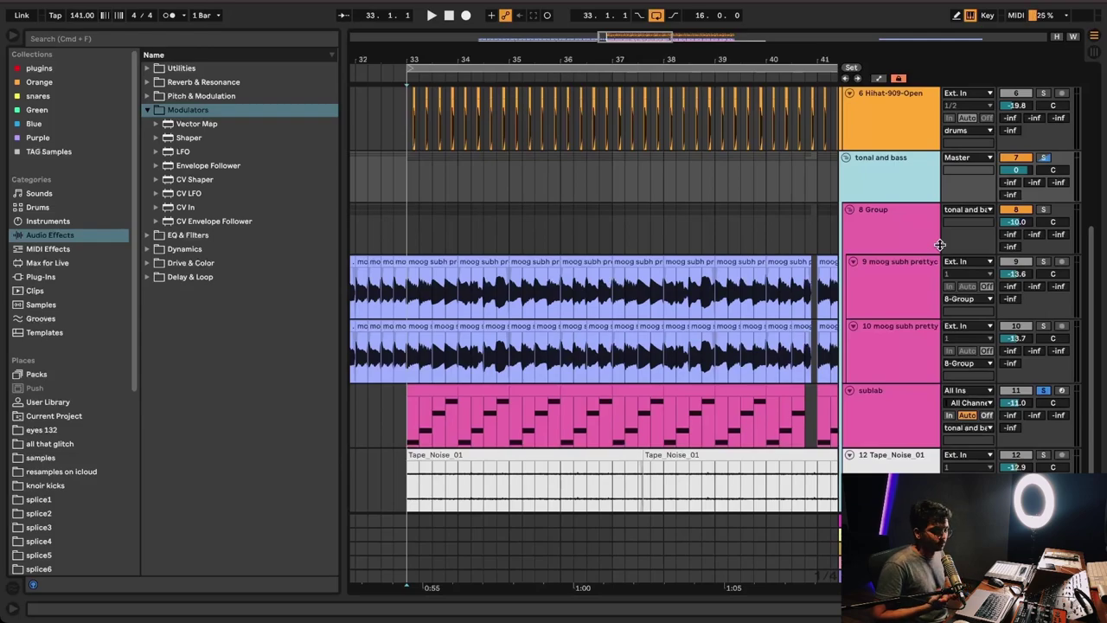
Step: Nest kick and snare in a new 2 Group and add an Envelope Follower to it
{"action": "scroll", "coordinate": [453, 160], "scroll_direction": "up", "scroll_amount": 5}
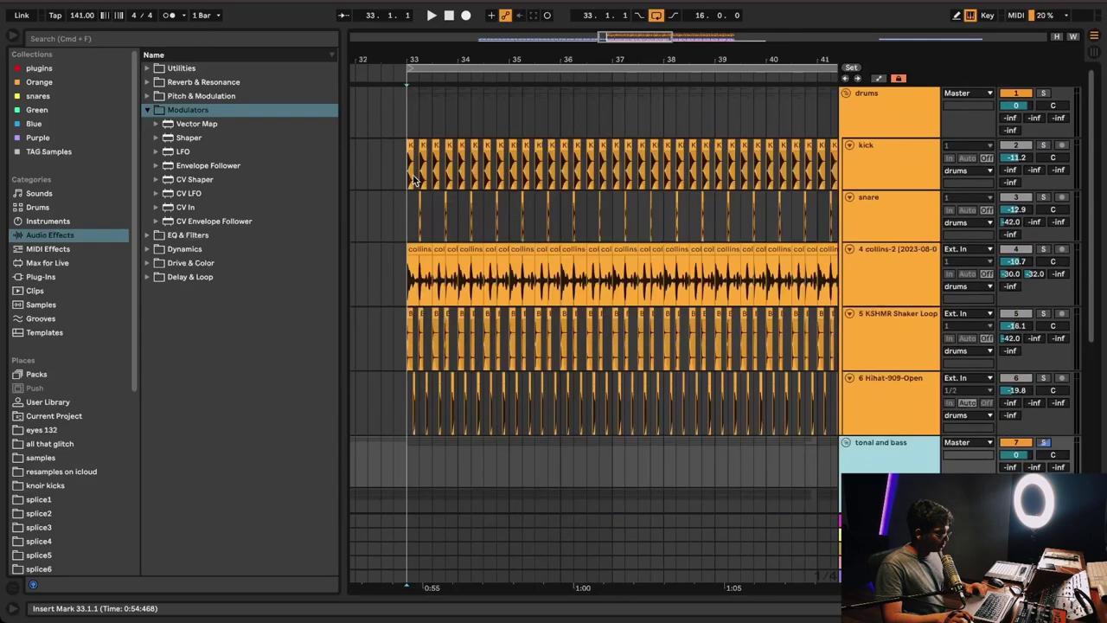
{"action": "left_click", "coordinate": [410, 121]}
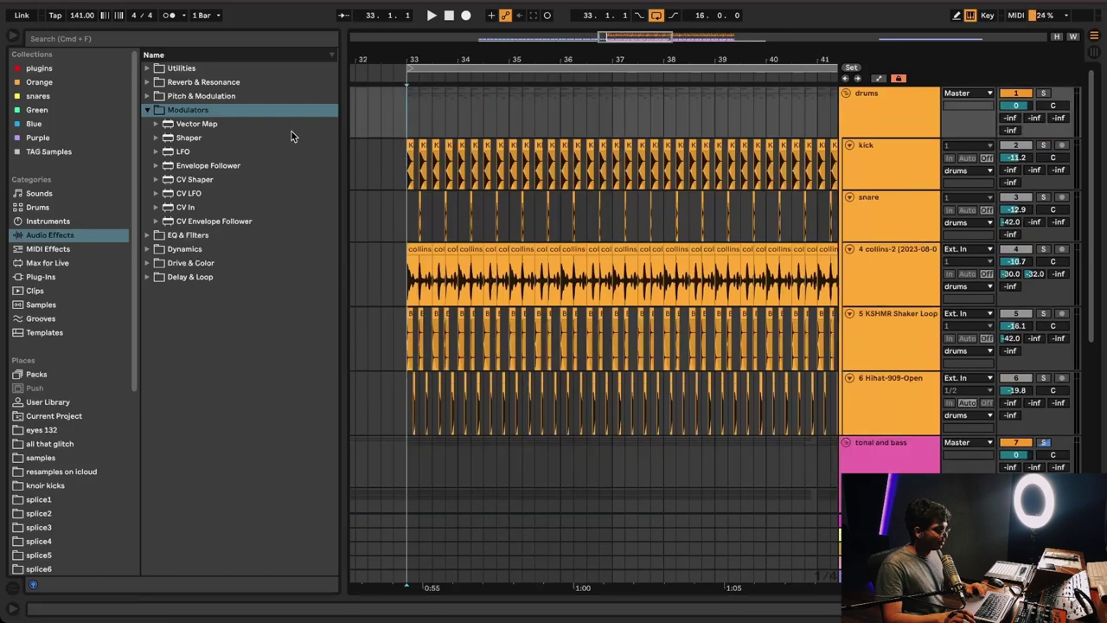
{"action": "left_click", "coordinate": [863, 148]}
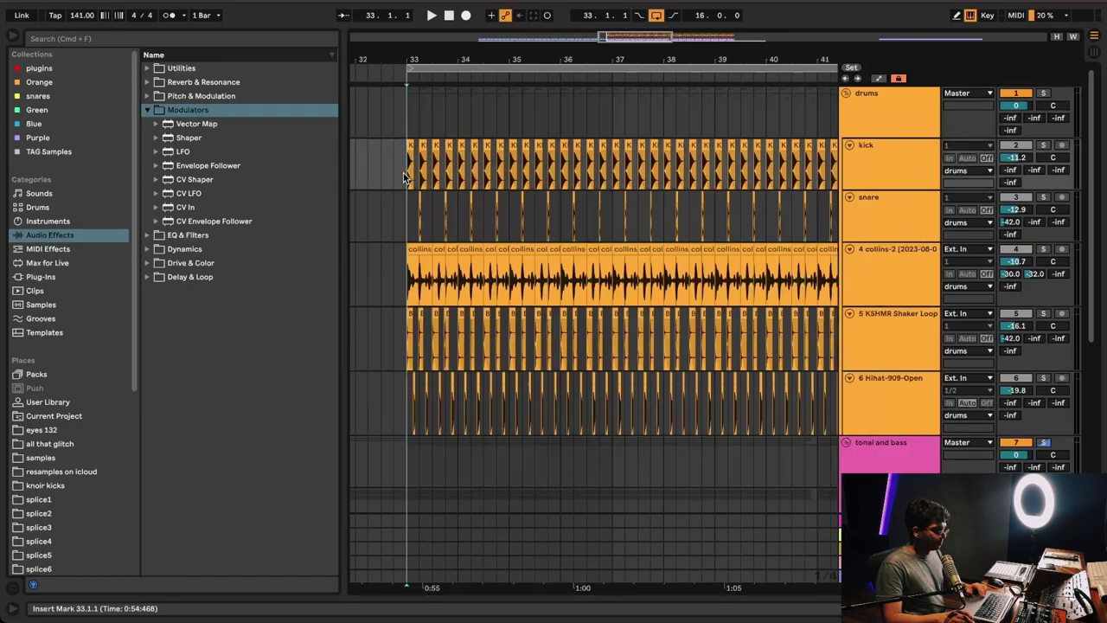
{"action": "left_click", "coordinate": [398, 170]}
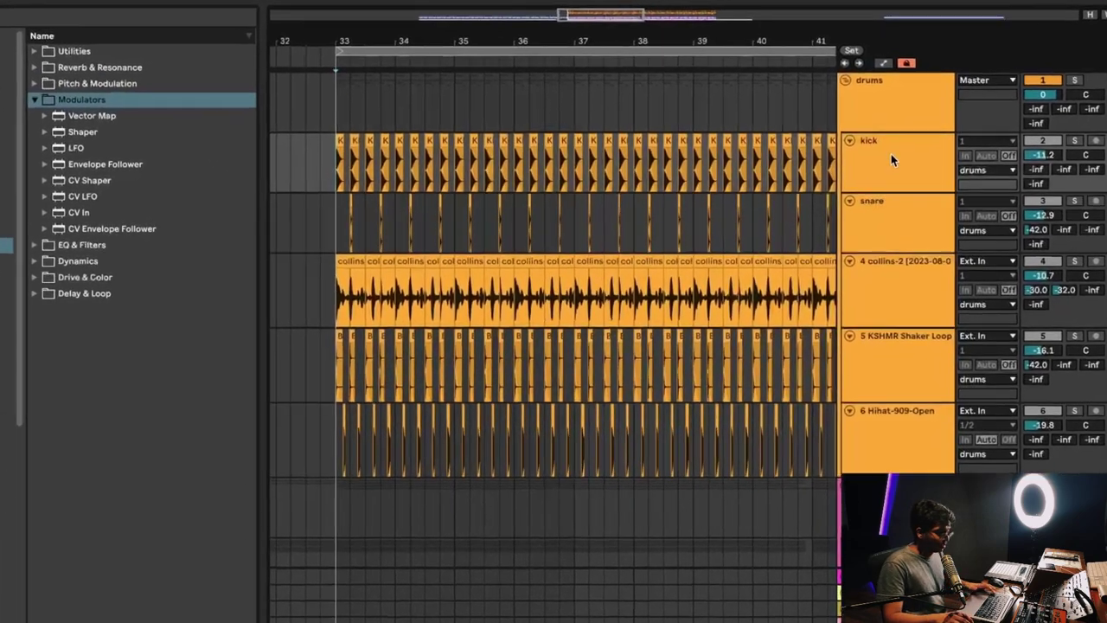
{"action": "left_click", "coordinate": [893, 171]}
{"action": "left_click", "coordinate": [893, 223], "text": "shift"}
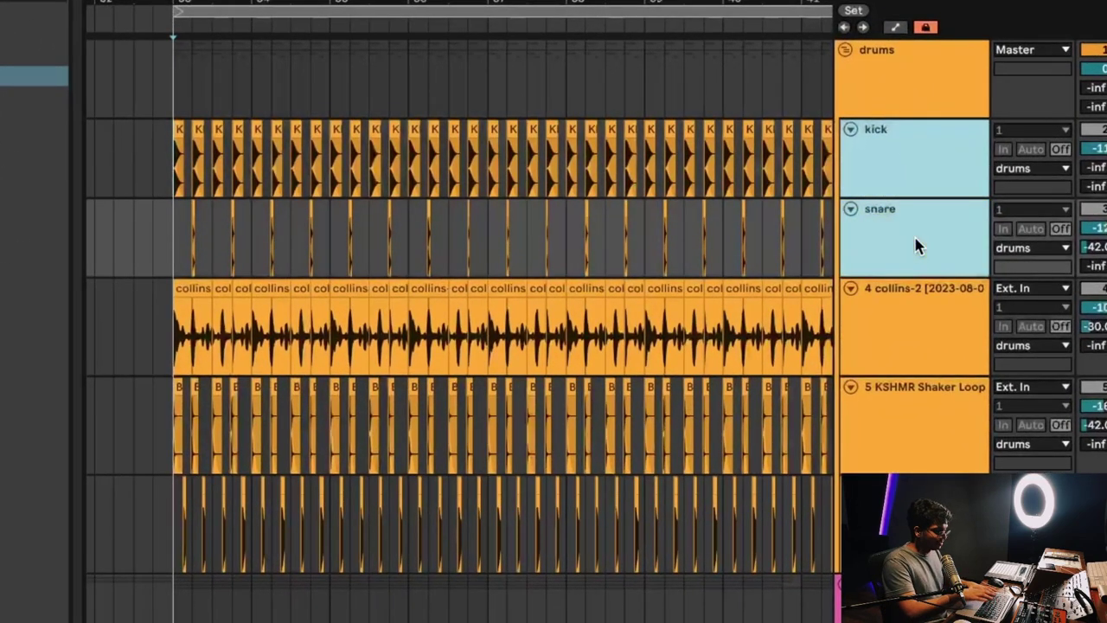
{"action": "key", "text": "ctrl+g"}
{"action": "left_click", "coordinate": [901, 173]}
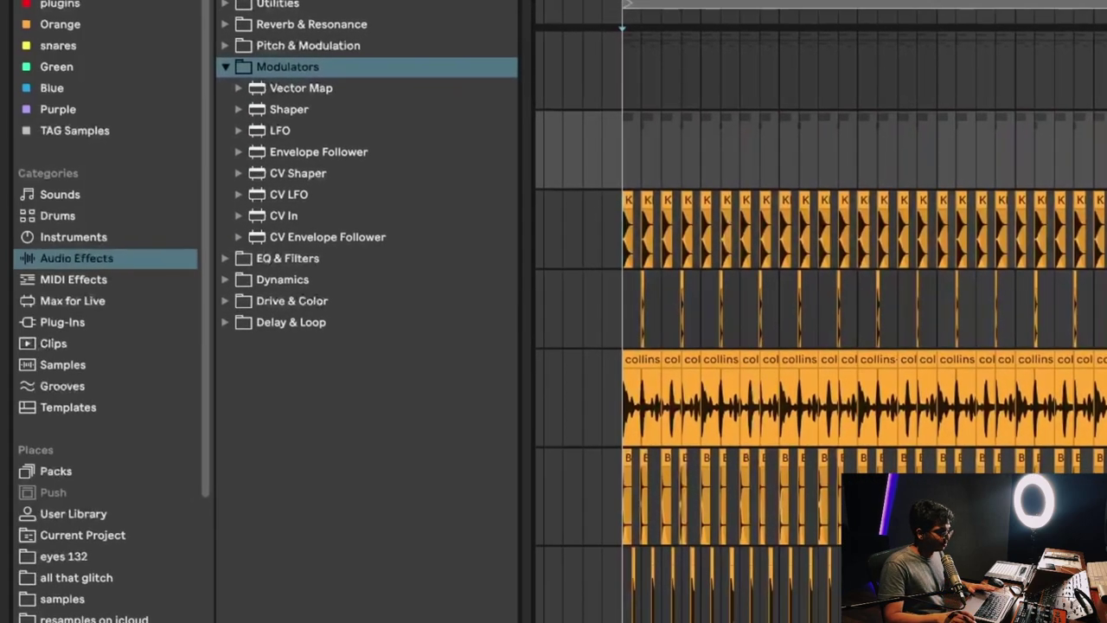
{"action": "double_click", "coordinate": [277, 152]}
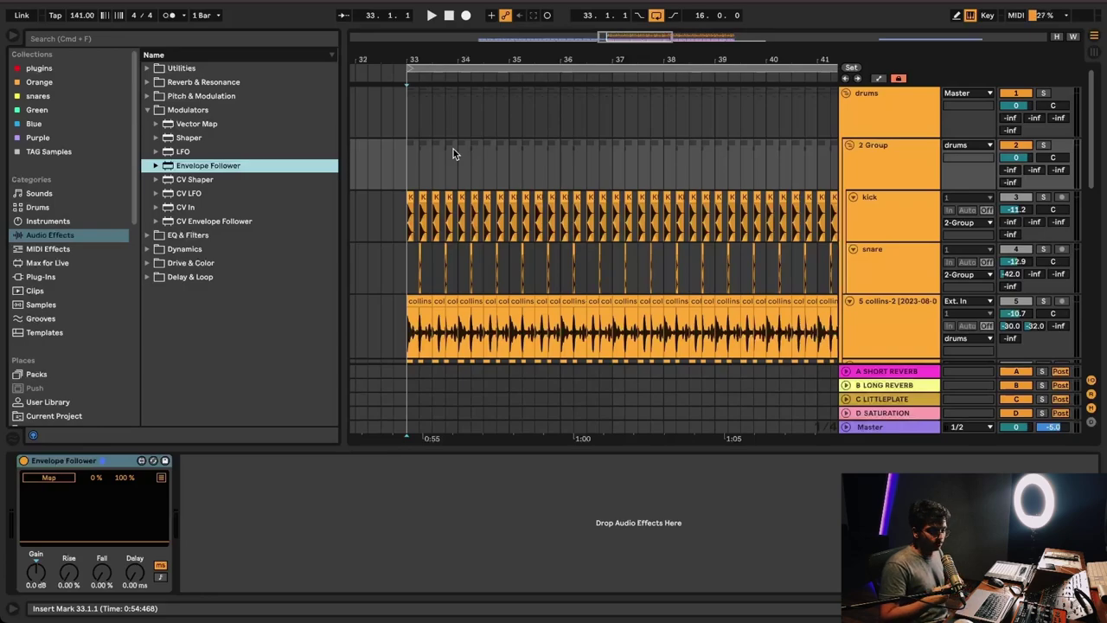
Step: Play back the drums, then show the tonal and bass group's empty effect chain
{"action": "left_click", "coordinate": [404, 175]}
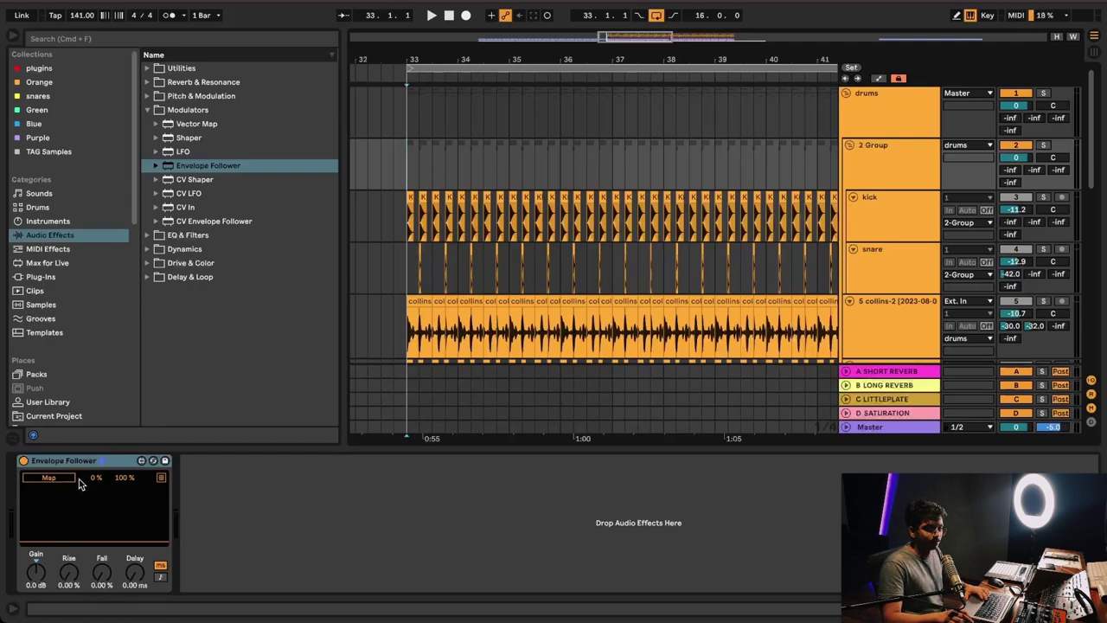
{"action": "key", "text": "space"}
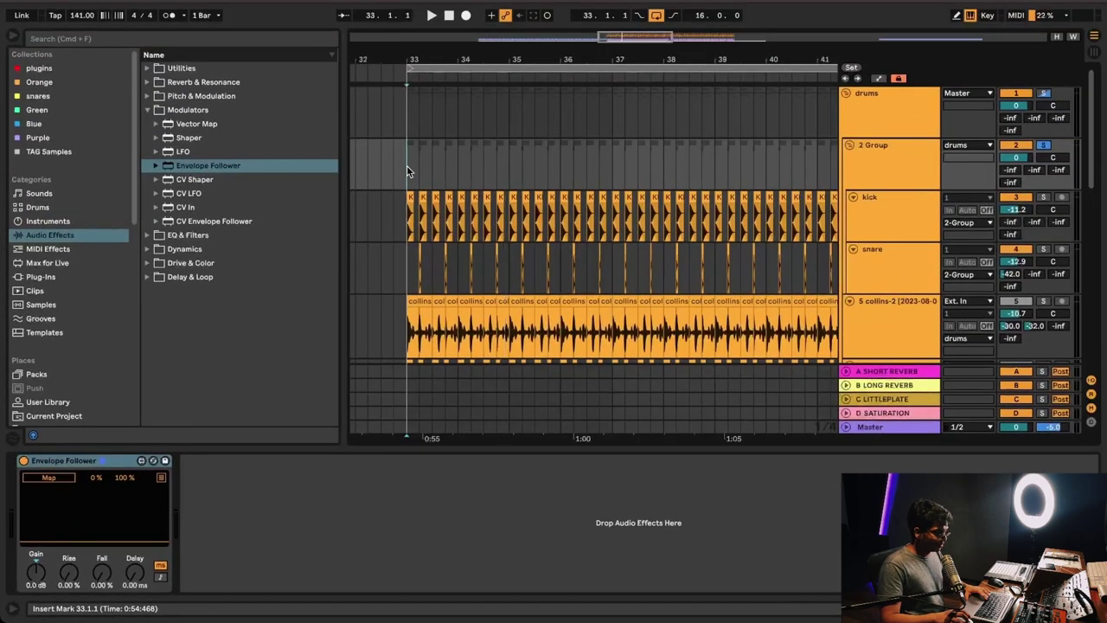
{"action": "scroll", "coordinate": [524, 31], "scroll_direction": "down", "scroll_amount": 3}
{"action": "scroll", "coordinate": [407, 165], "scroll_direction": "down", "scroll_amount": 3}
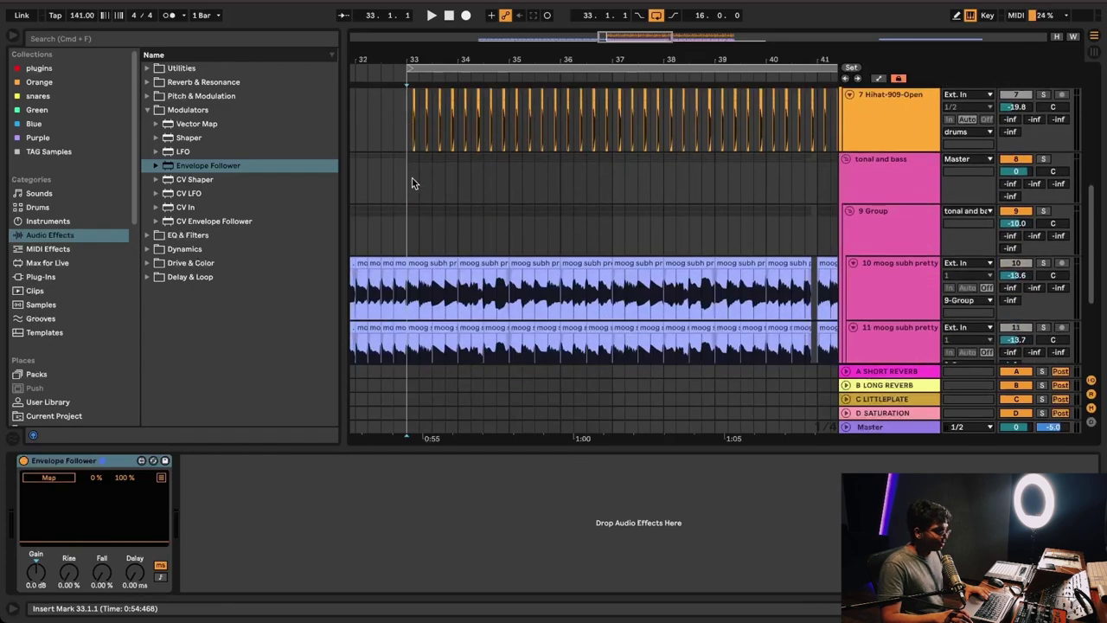
{"action": "left_click", "coordinate": [411, 183]}
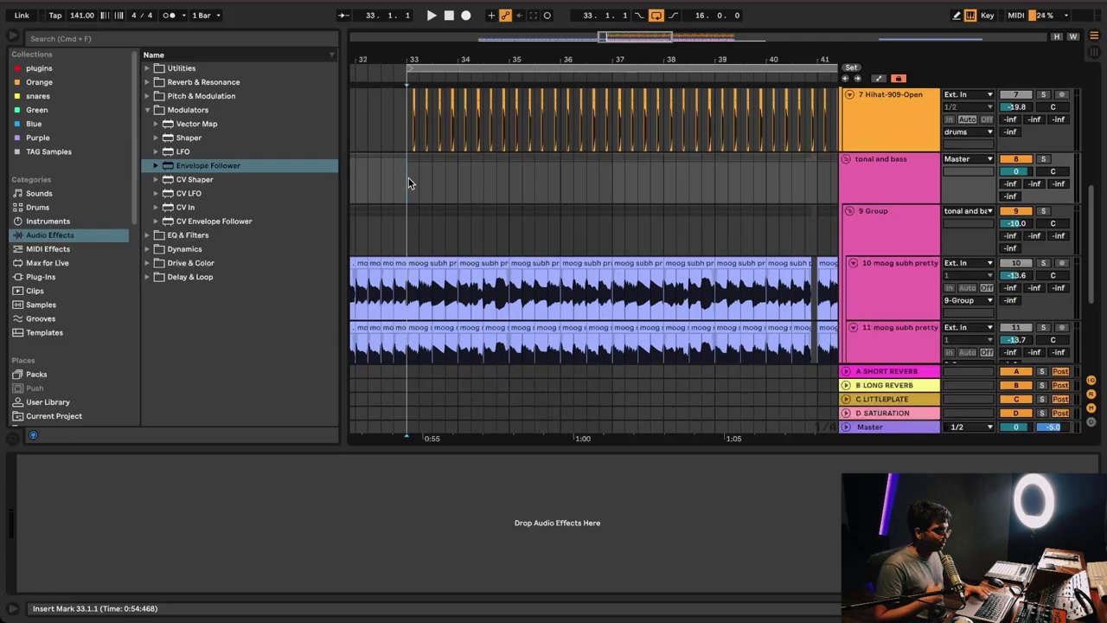
Step: Load a Utility from Audio Effects > Utilities onto the tonal and bass group
{"action": "left_click", "coordinate": [147, 111]}
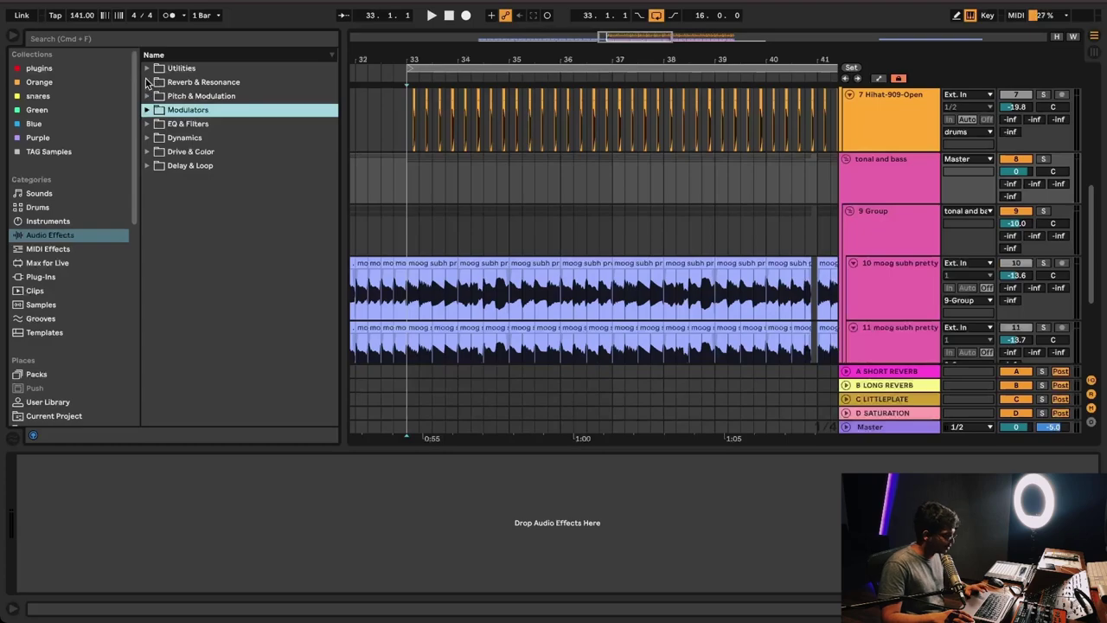
{"action": "key", "text": "Up"}
{"action": "key", "text": "Up"}
{"action": "key", "text": "Up"}
{"action": "key", "text": "Right"}
{"action": "key", "text": "Down"}
{"action": "key", "text": "Return"}
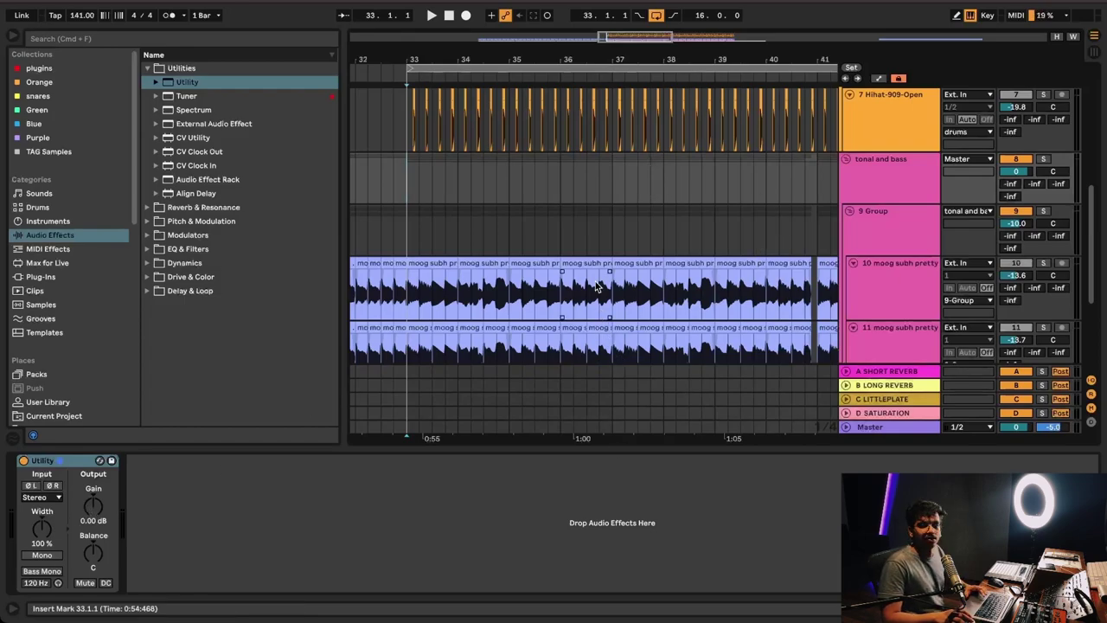
{"action": "scroll", "coordinate": [409, 208], "scroll_direction": "up", "scroll_amount": 1}
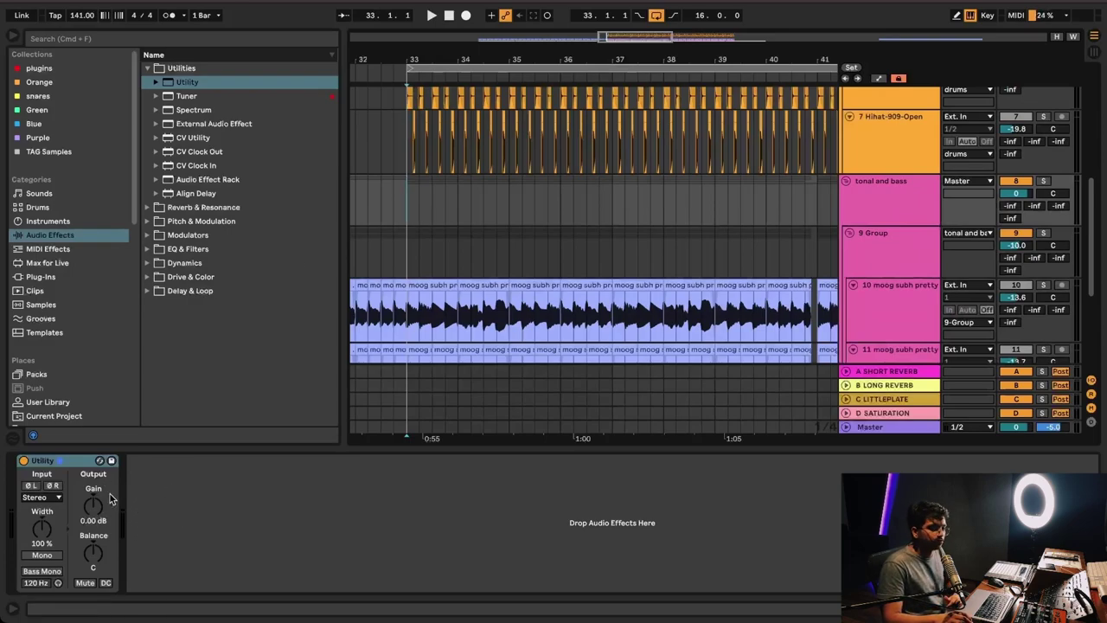
Step: Map the 2 Group Envelope Follower to the tonal and bass Utility's Gain knob
{"action": "scroll", "coordinate": [409, 191], "scroll_direction": "up", "scroll_amount": 5}
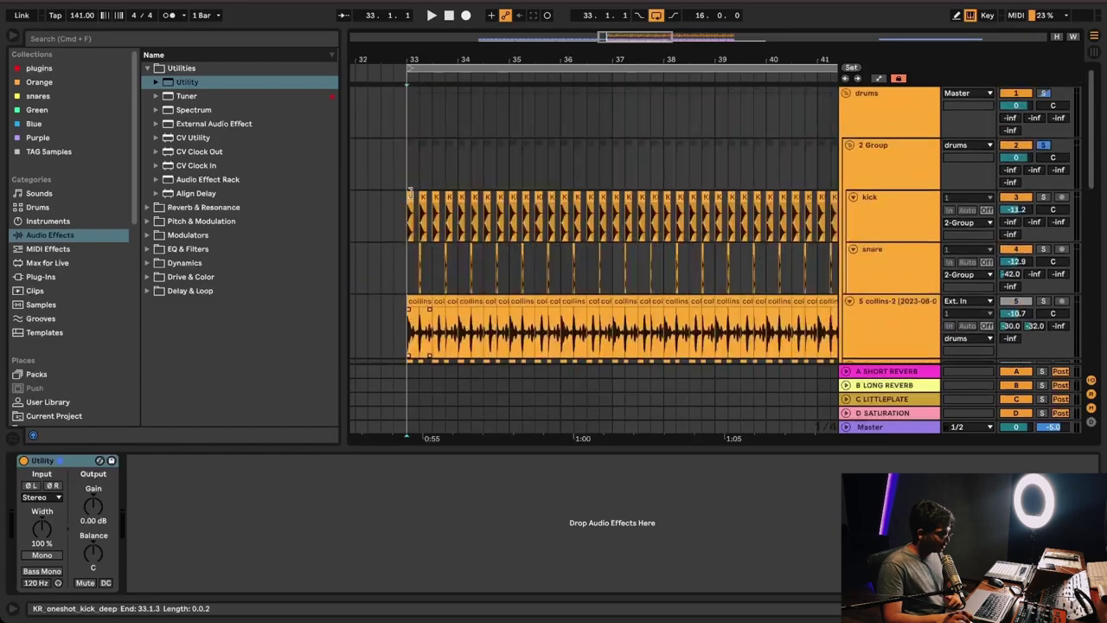
{"action": "left_click", "coordinate": [410, 161]}
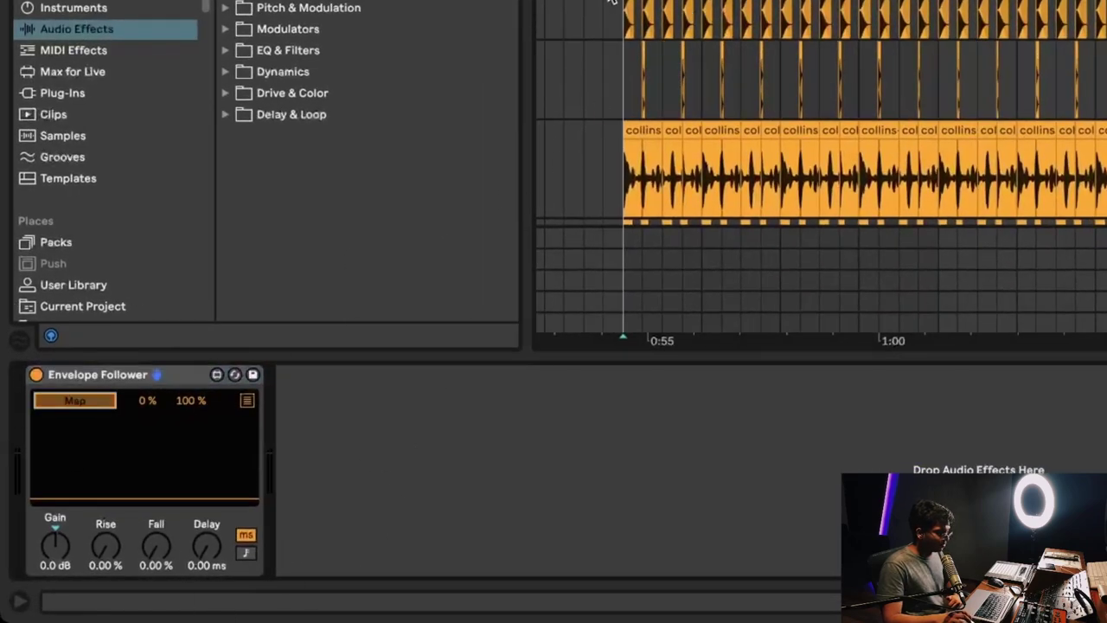
{"action": "scroll", "coordinate": [618, 7], "scroll_direction": "down", "scroll_amount": 4}
{"action": "scroll", "coordinate": [619, 7], "scroll_direction": "down", "scroll_amount": 2}
{"action": "scroll", "coordinate": [620, 9], "scroll_direction": "up", "scroll_amount": 3}
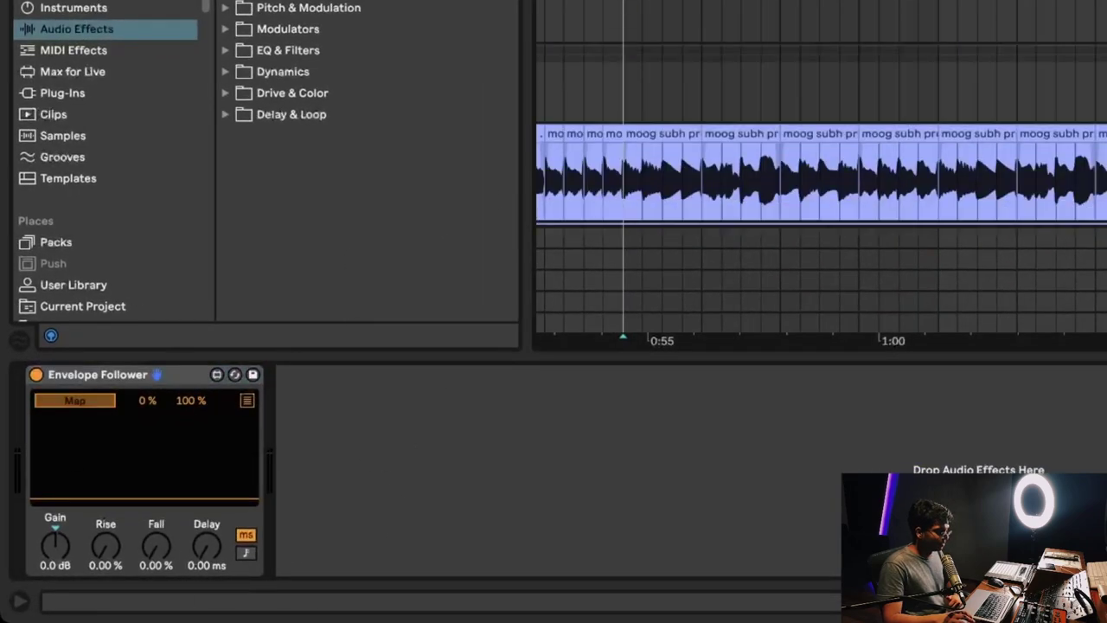
{"action": "left_click", "coordinate": [623, 85]}
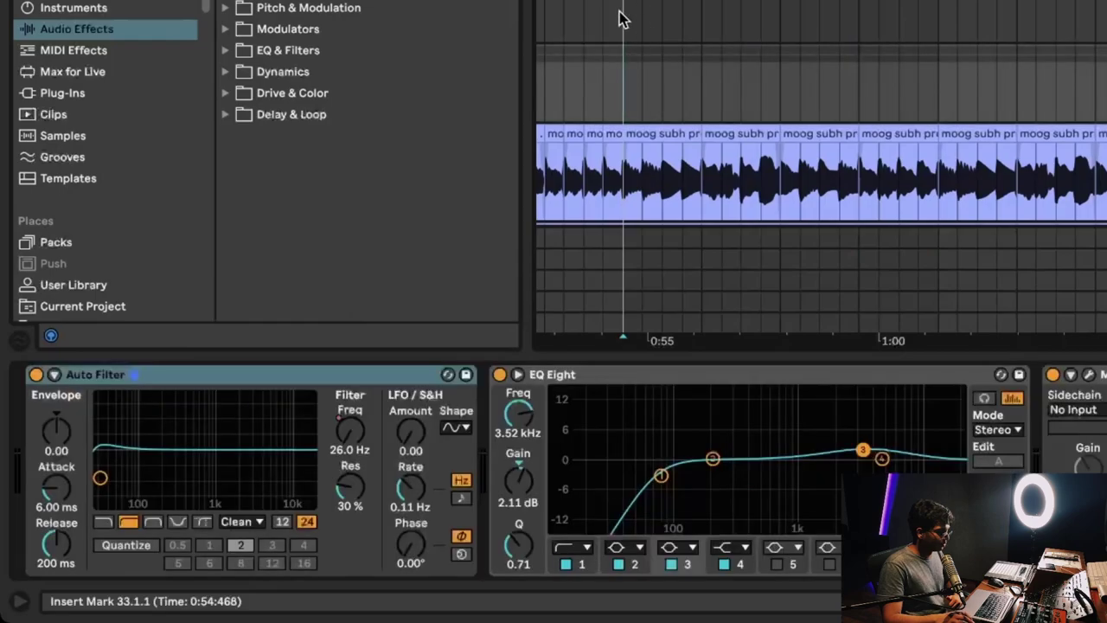
{"action": "left_click", "coordinate": [619, 19]}
{"action": "left_click_drag", "start_coordinate": [159, 440], "coordinate": [159, 484]}
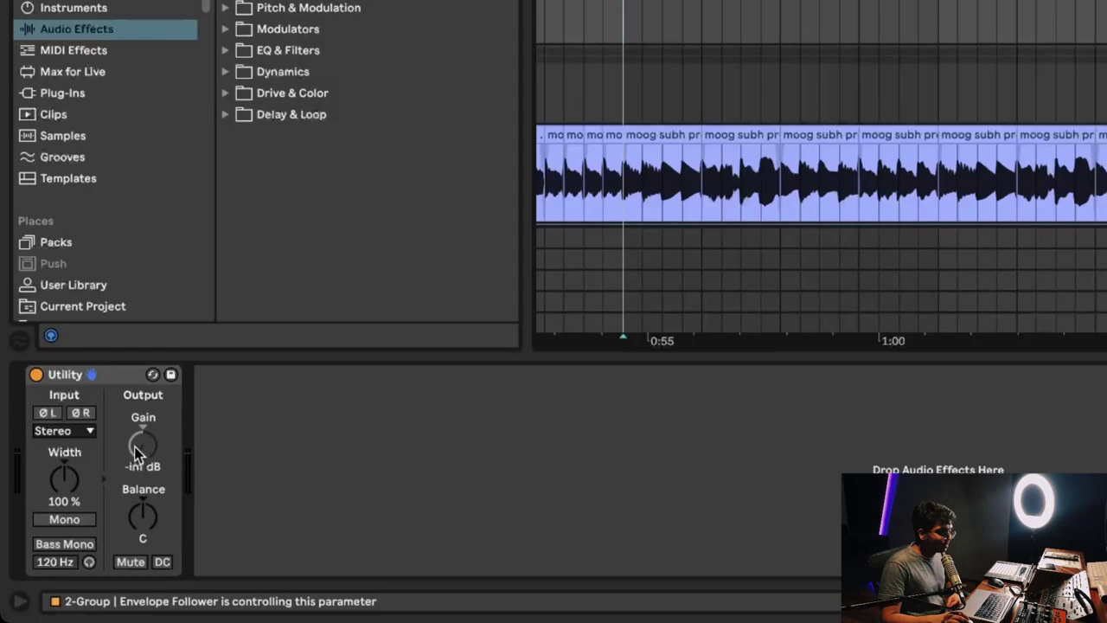
{"action": "scroll", "coordinate": [619, 6], "scroll_direction": "up", "scroll_amount": 4}
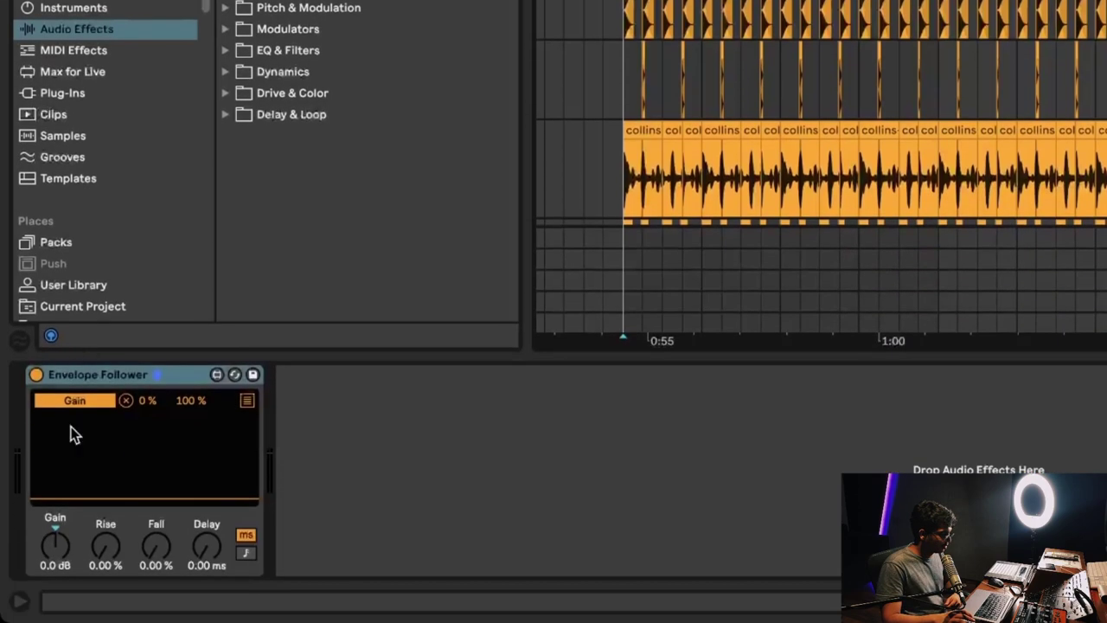
{"action": "scroll", "coordinate": [625, 12], "scroll_direction": "down", "scroll_amount": 4}
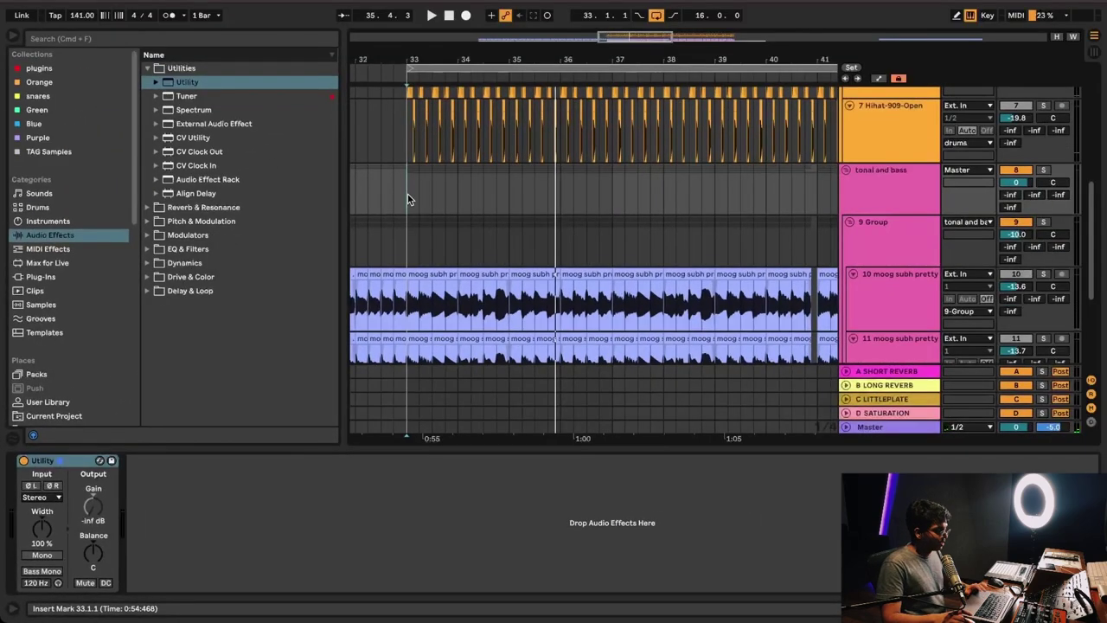
Step: Show the 2 Group Envelope Follower and play back to hear its 0%–100% Gain modulation
{"action": "scroll", "coordinate": [561, 166], "scroll_direction": "up", "scroll_amount": 3}
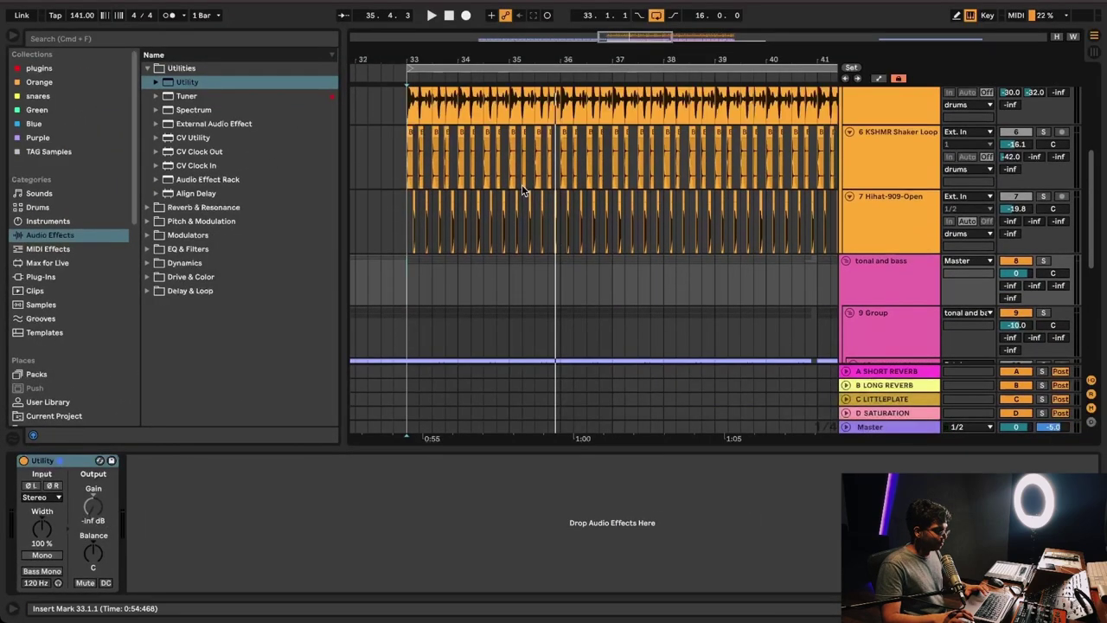
{"action": "scroll", "coordinate": [713, 322], "scroll_direction": "up", "scroll_amount": 5}
{"action": "left_click", "coordinate": [714, 322]}
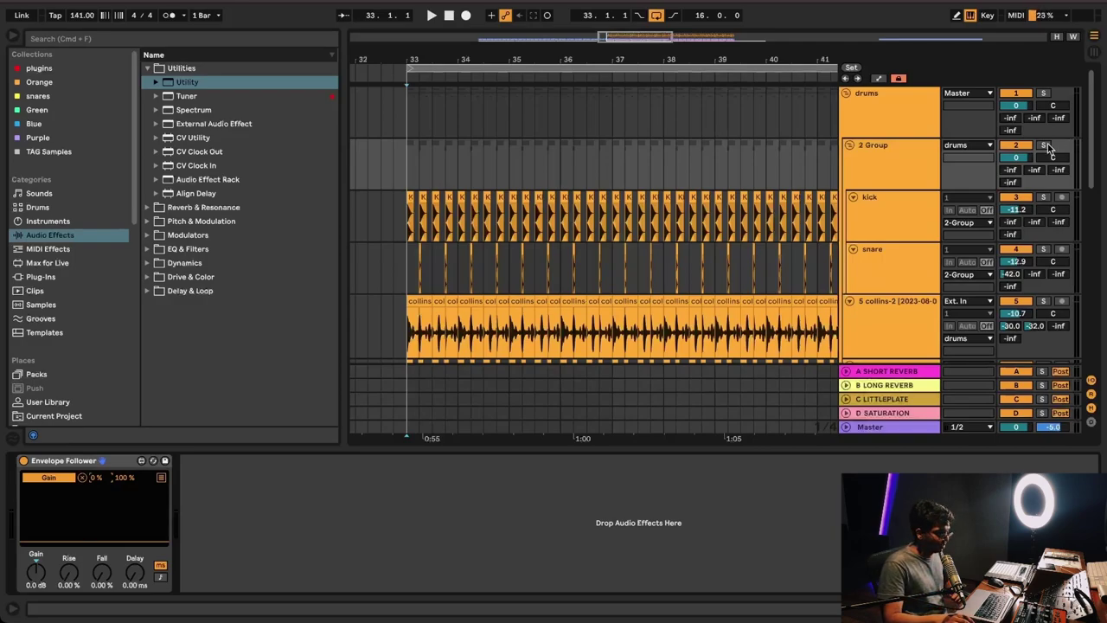
{"action": "scroll", "coordinate": [871, 231], "scroll_direction": "down", "scroll_amount": 8}
{"action": "scroll", "coordinate": [644, 207], "scroll_direction": "up", "scroll_amount": 8}
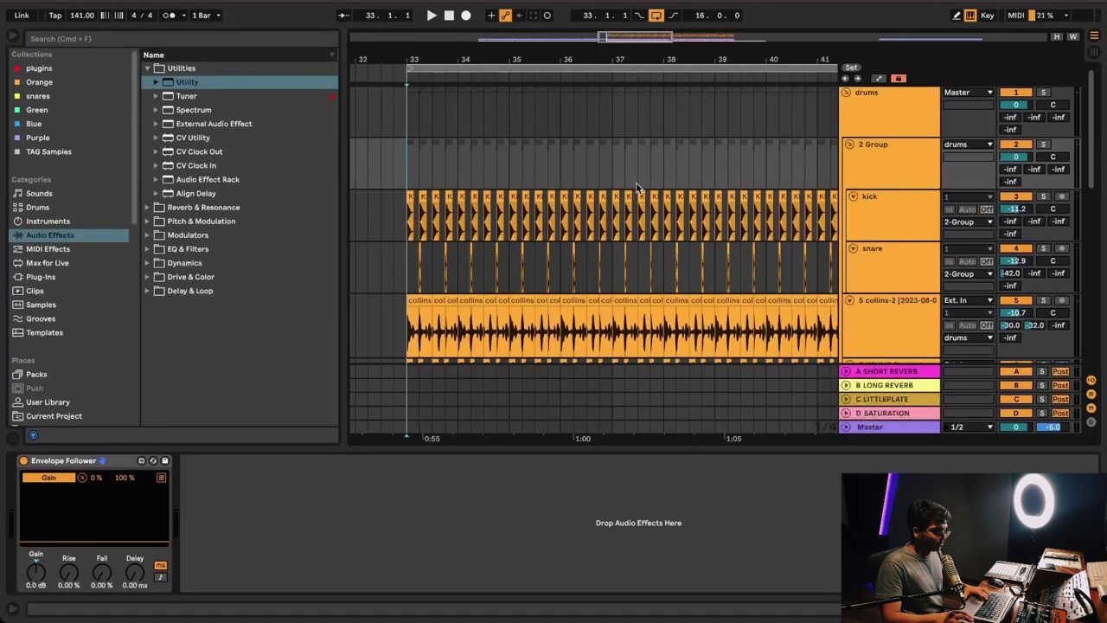
{"action": "scroll", "coordinate": [452, 202], "scroll_direction": "down", "scroll_amount": 6}
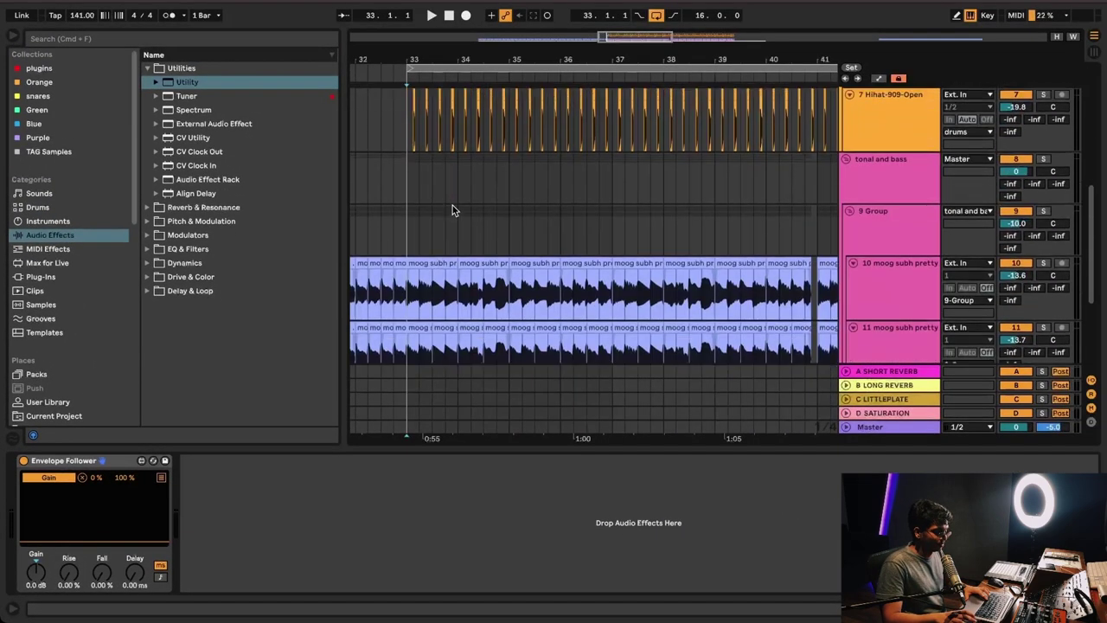
{"action": "key", "text": "space"}
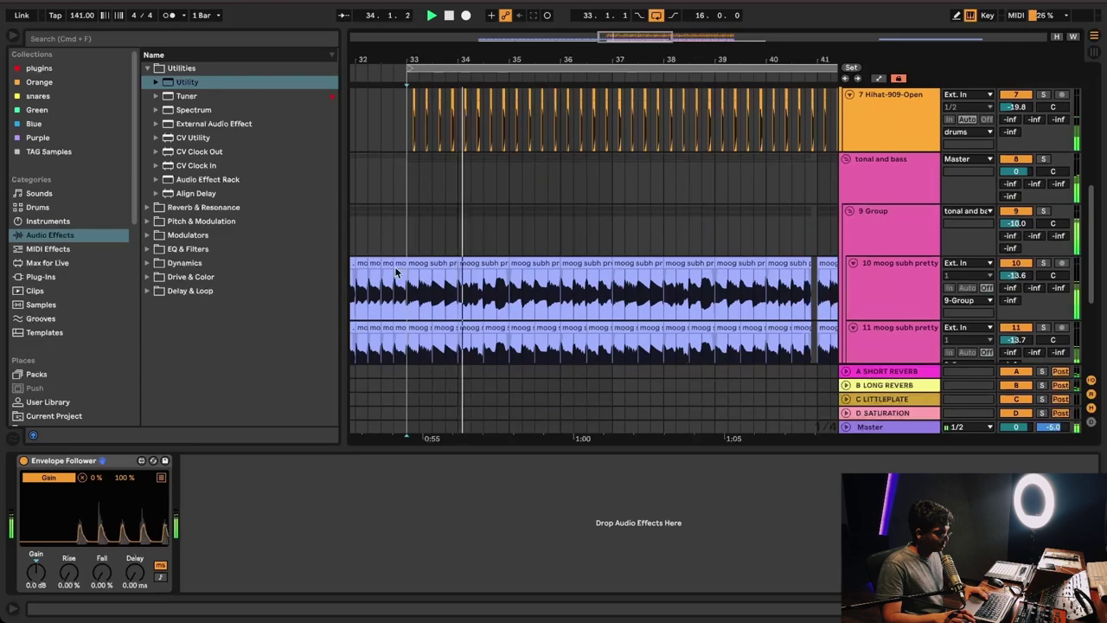
{"action": "scroll", "coordinate": [416, 180], "scroll_direction": "up", "scroll_amount": 6}
{"action": "key", "text": "space"}
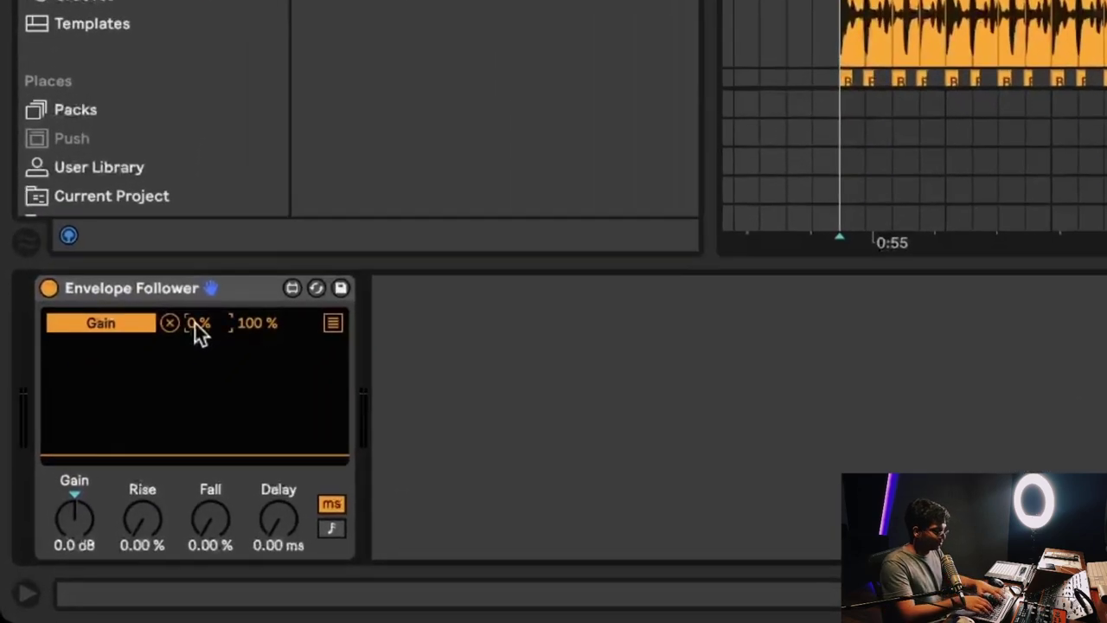
Step: Invert the Envelope Follower's Gain mapping: minimum 50%, maximum 0%
{"action": "left_click", "coordinate": [95, 478]}
{"action": "type", "text": "50"}
{"action": "key", "text": "Return"}
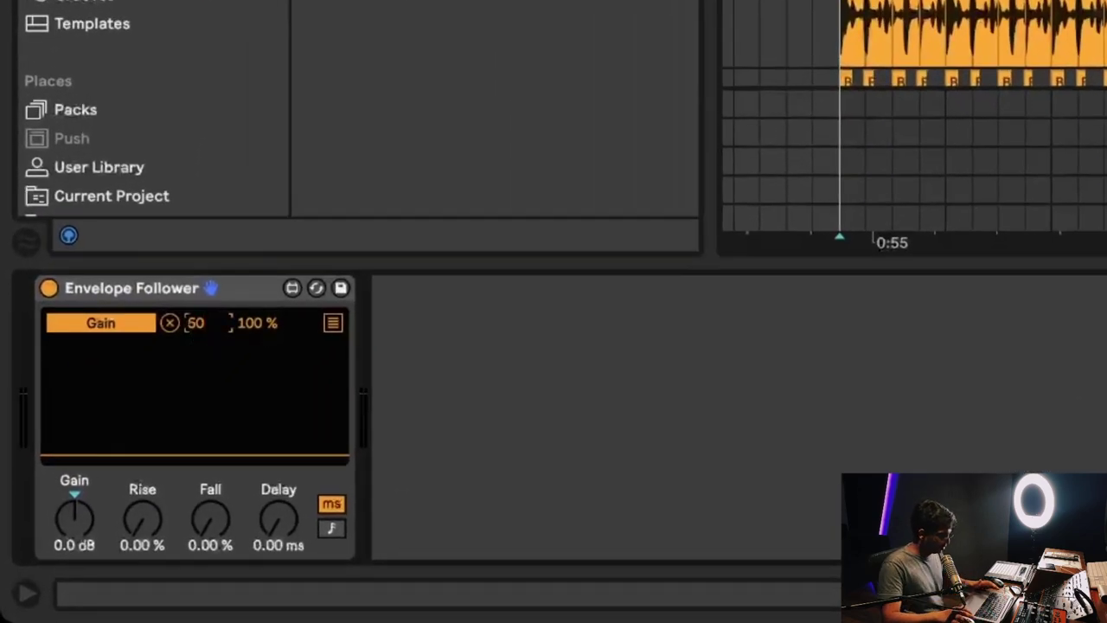
{"action": "left_click", "coordinate": [251, 327]}
{"action": "type", "text": "0"}
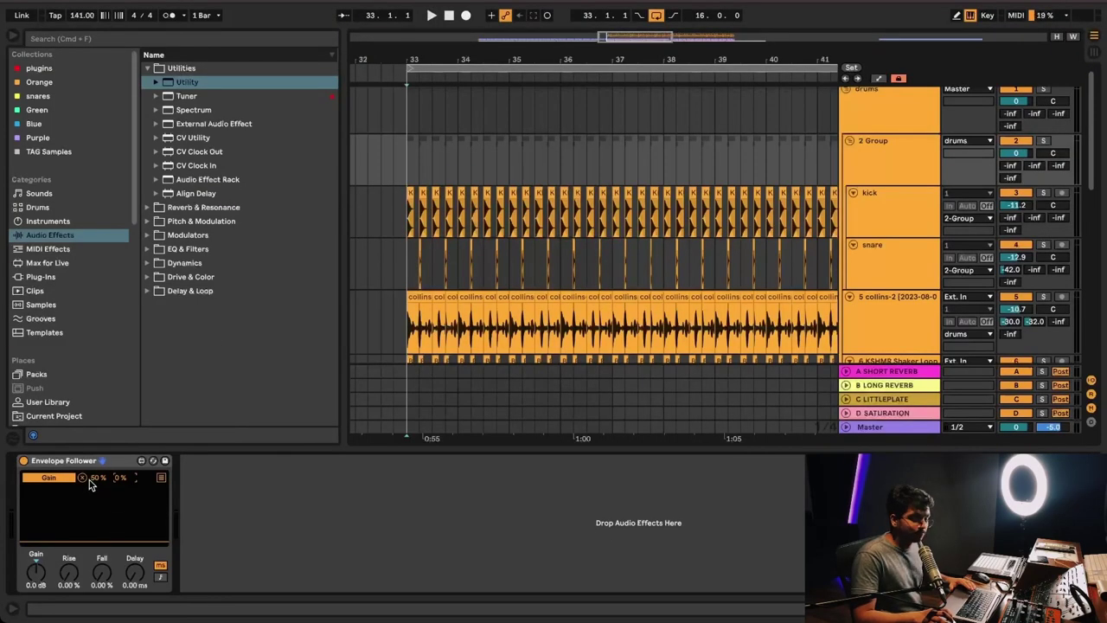
{"action": "scroll", "coordinate": [439, 271], "scroll_direction": "down", "scroll_amount": 10}
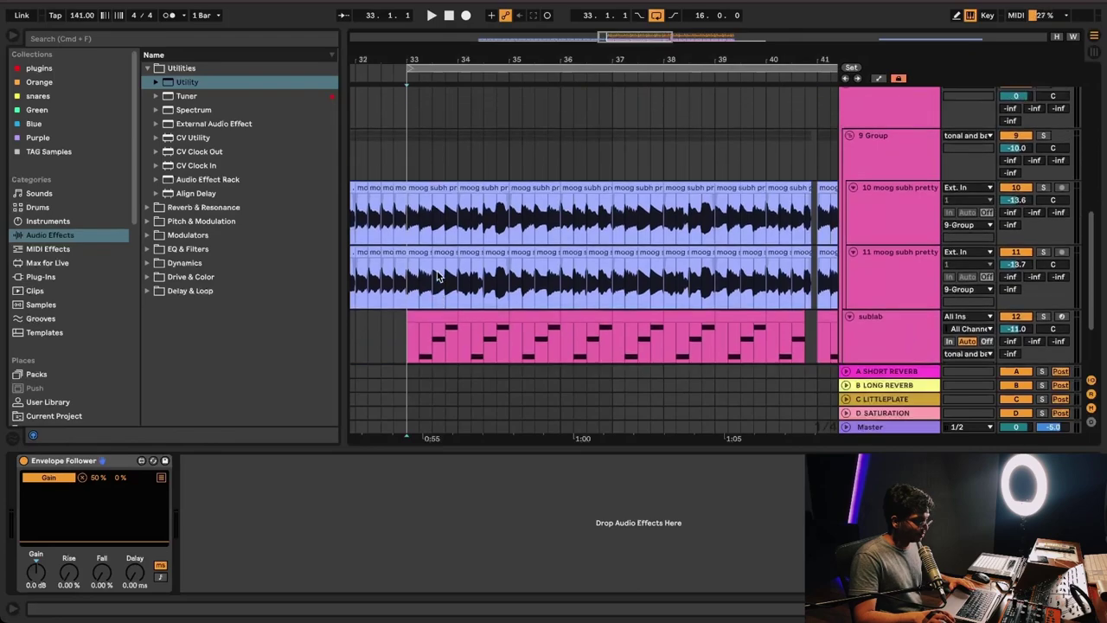
{"action": "left_click", "coordinate": [411, 135]}
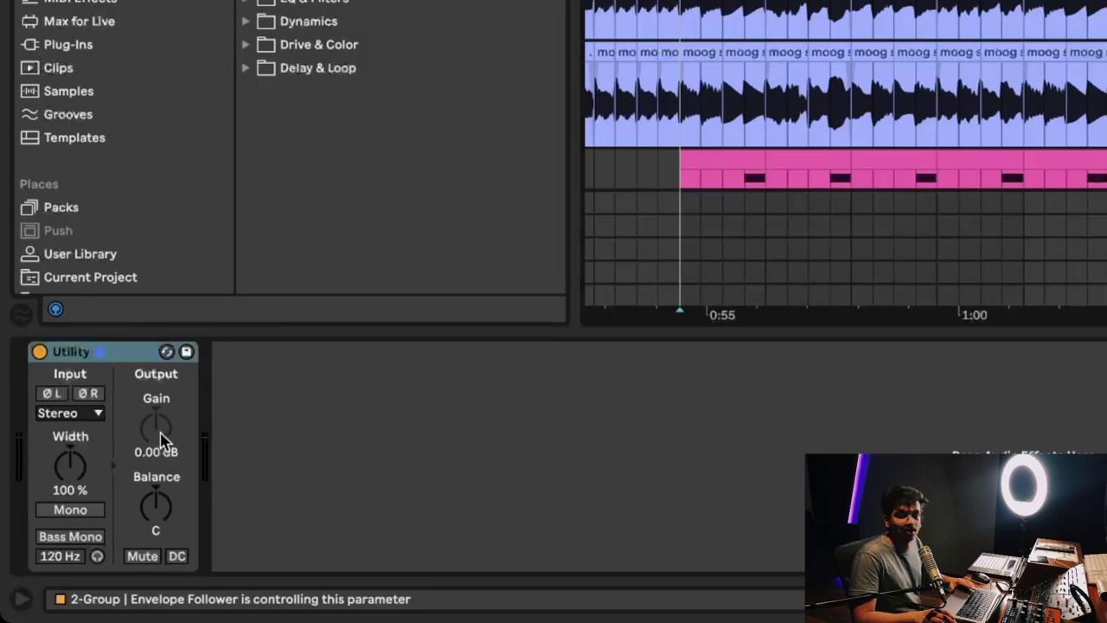
{"action": "scroll", "coordinate": [719, 239], "scroll_direction": "up", "scroll_amount": 5}
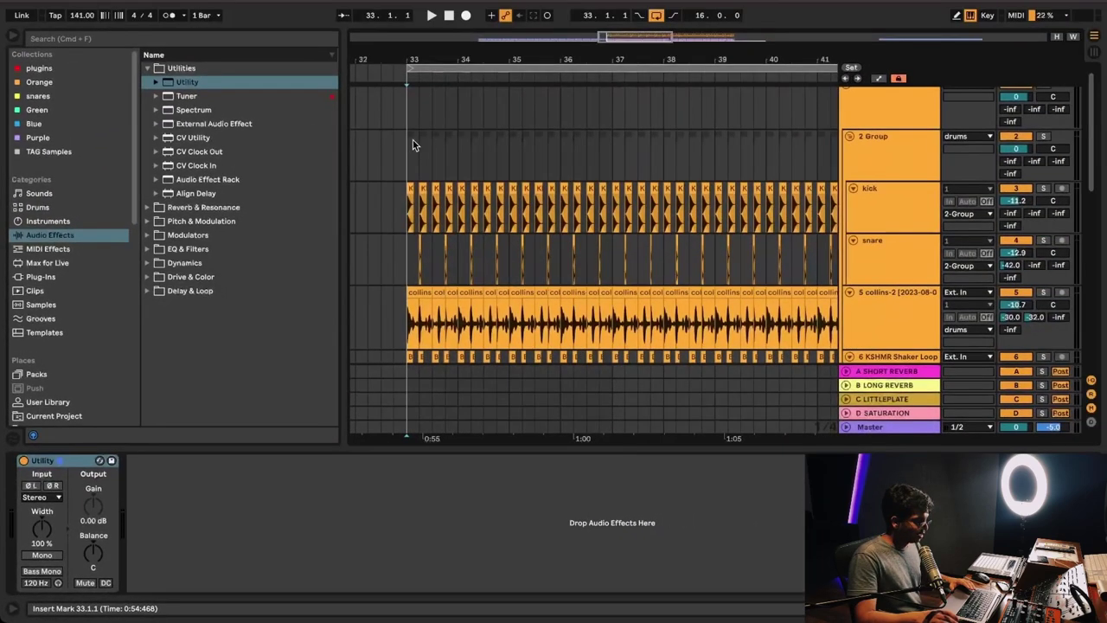
{"action": "left_click", "coordinate": [403, 157]}
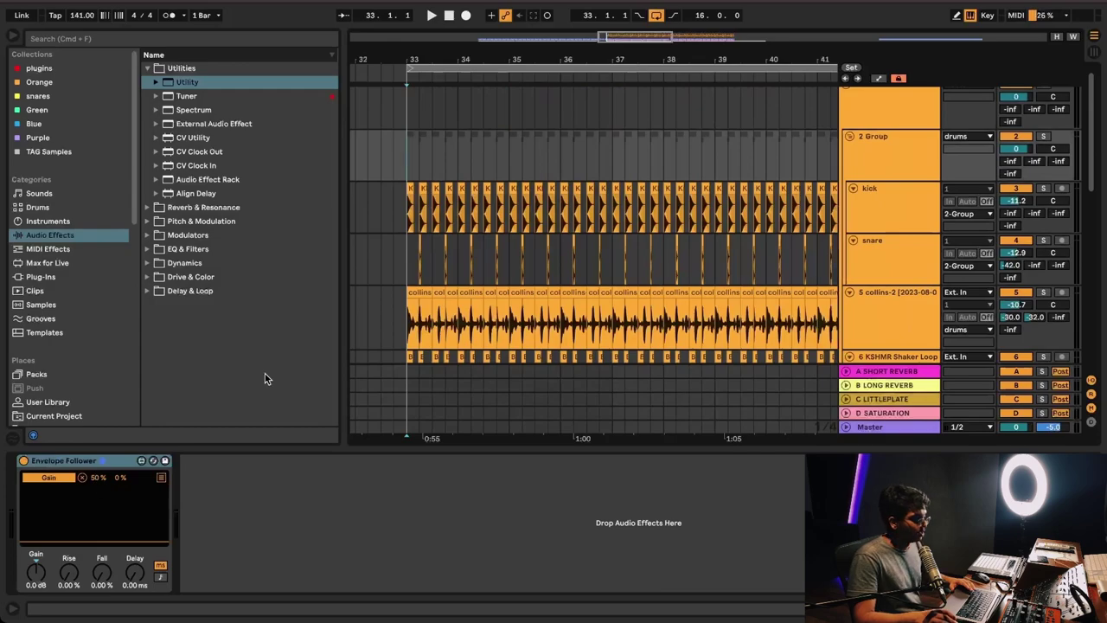
{"action": "left_click", "coordinate": [410, 150]}
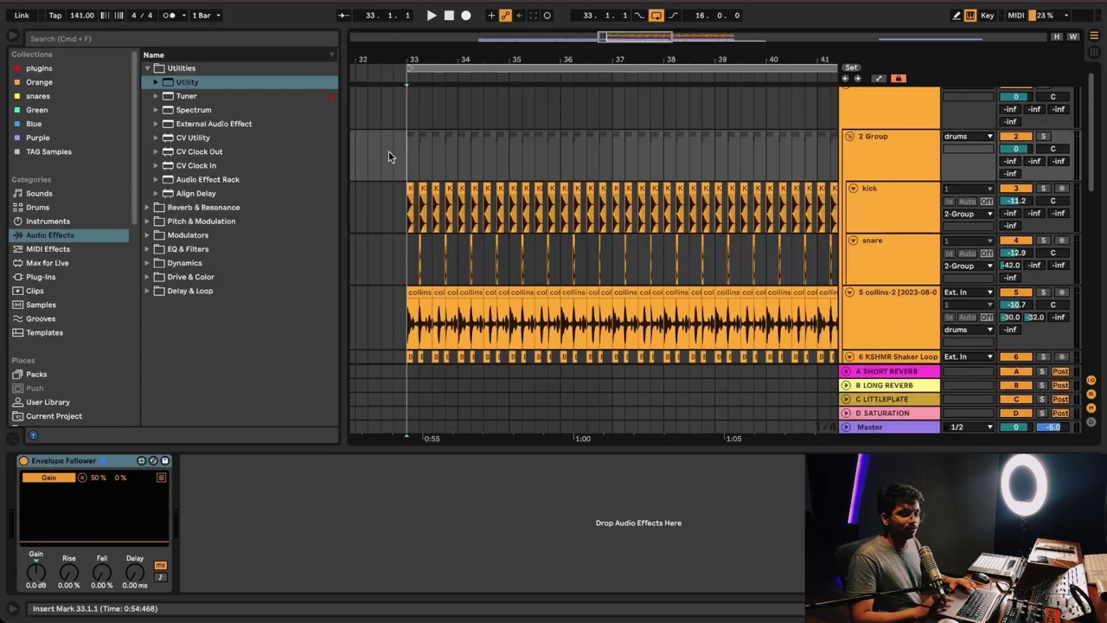
{"action": "key", "text": "space"}
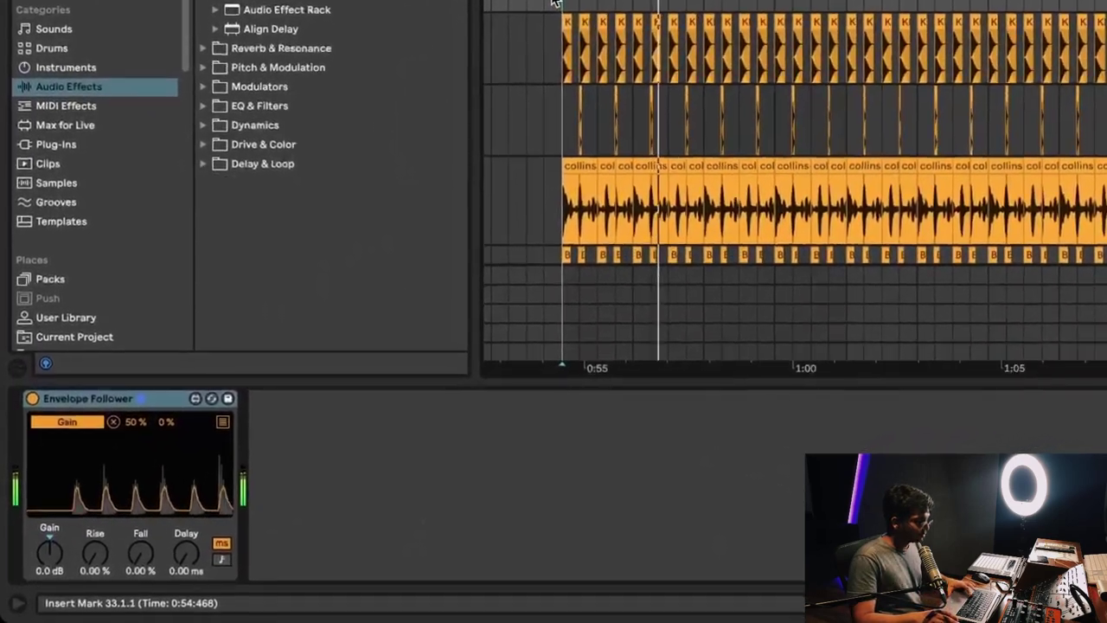
{"action": "scroll", "coordinate": [718, 199], "scroll_direction": "up", "scroll_amount": 5}
{"action": "left_click", "coordinate": [75, 396]}
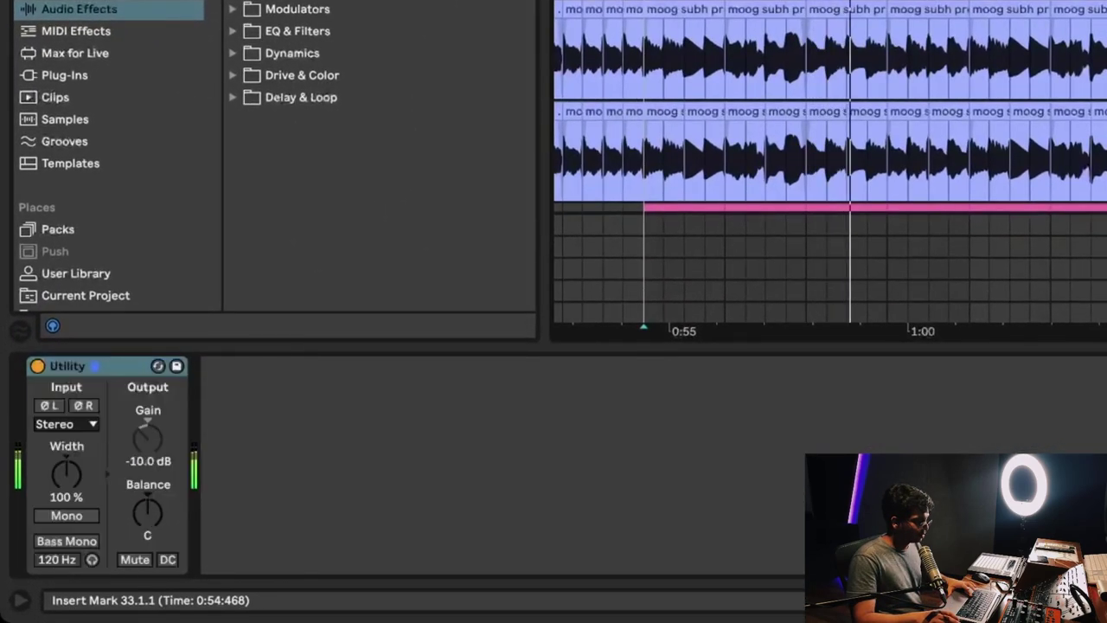
{"action": "key", "text": "space"}
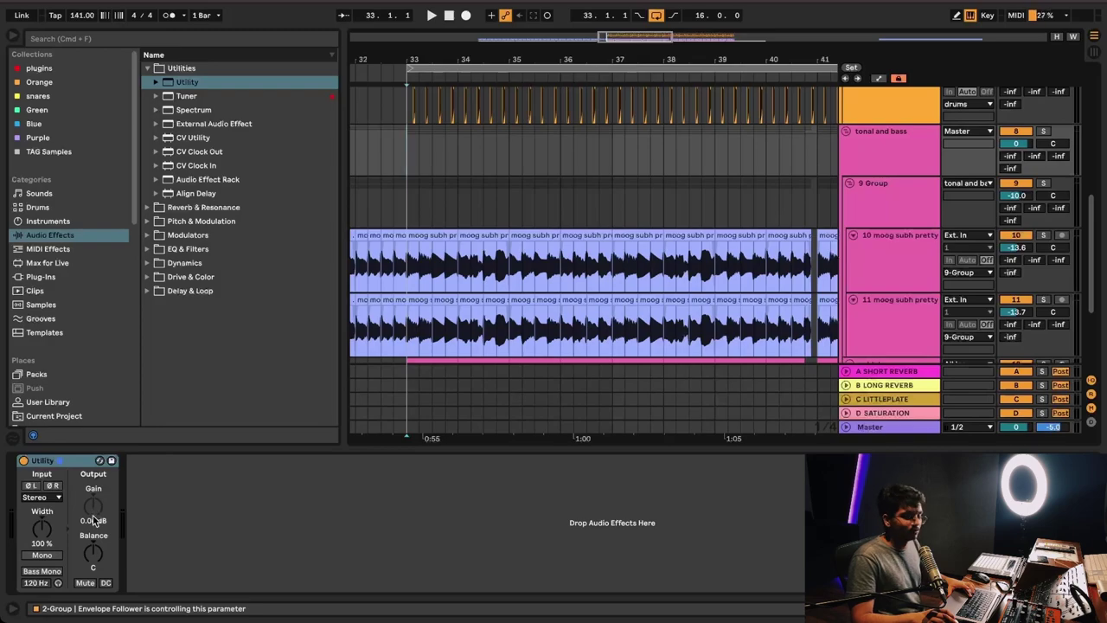
{"action": "left_click", "coordinate": [410, 158]}
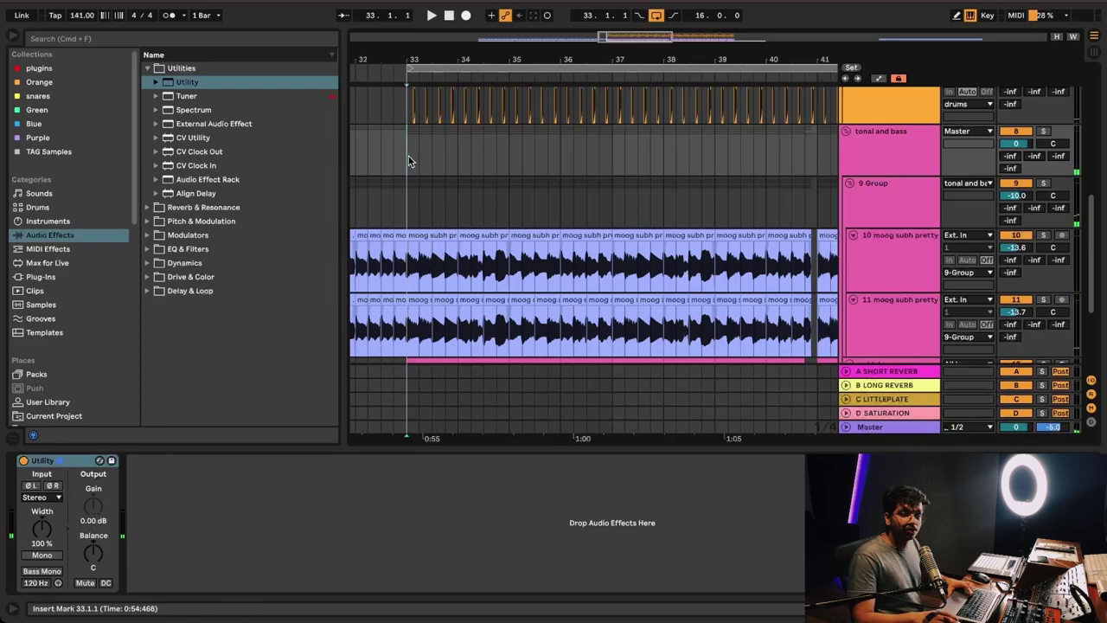
Step: Raise the 2 Group Envelope Follower's Gain to 10 dB while playing back
{"action": "scroll", "coordinate": [418, 170], "scroll_direction": "up", "scroll_amount": 5}
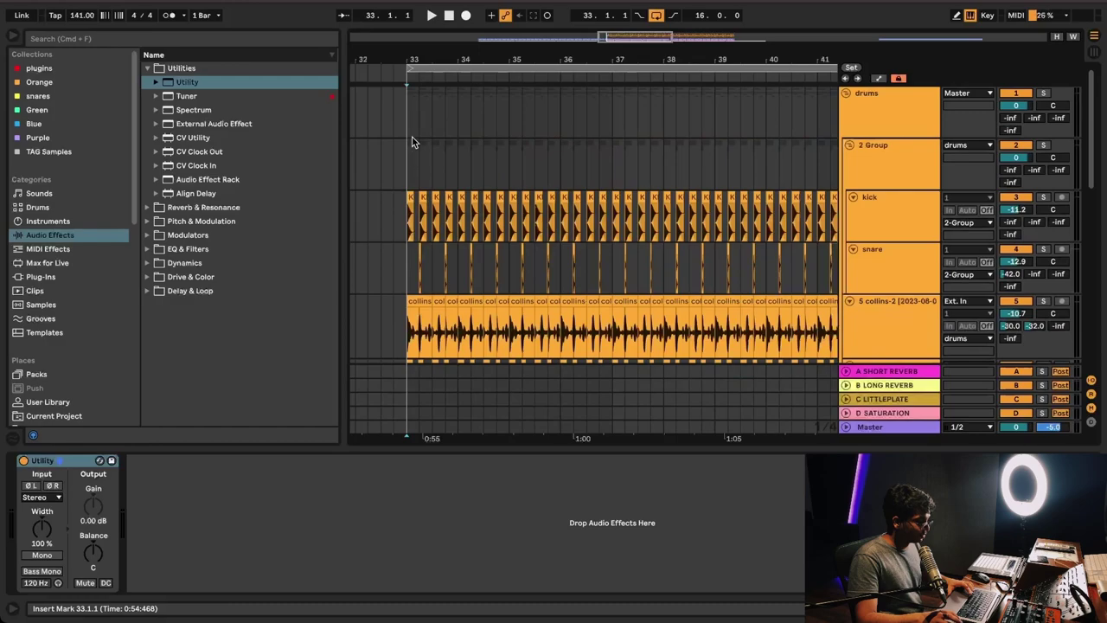
{"action": "left_click", "coordinate": [409, 152]}
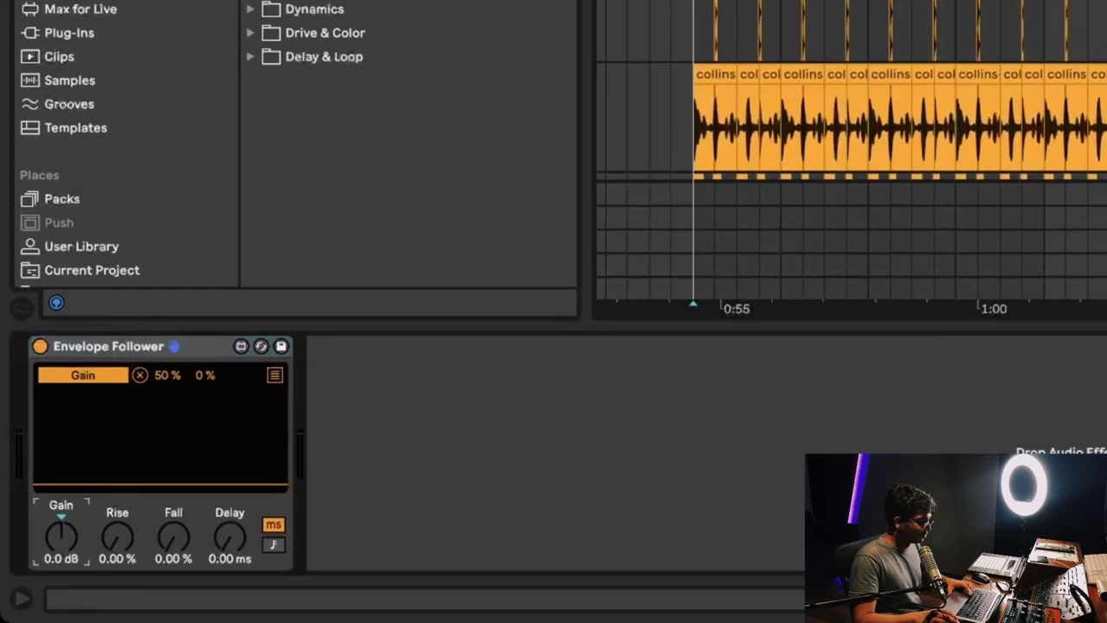
{"action": "left_click_drag", "start_coordinate": [60, 536], "coordinate": [61, 510]}
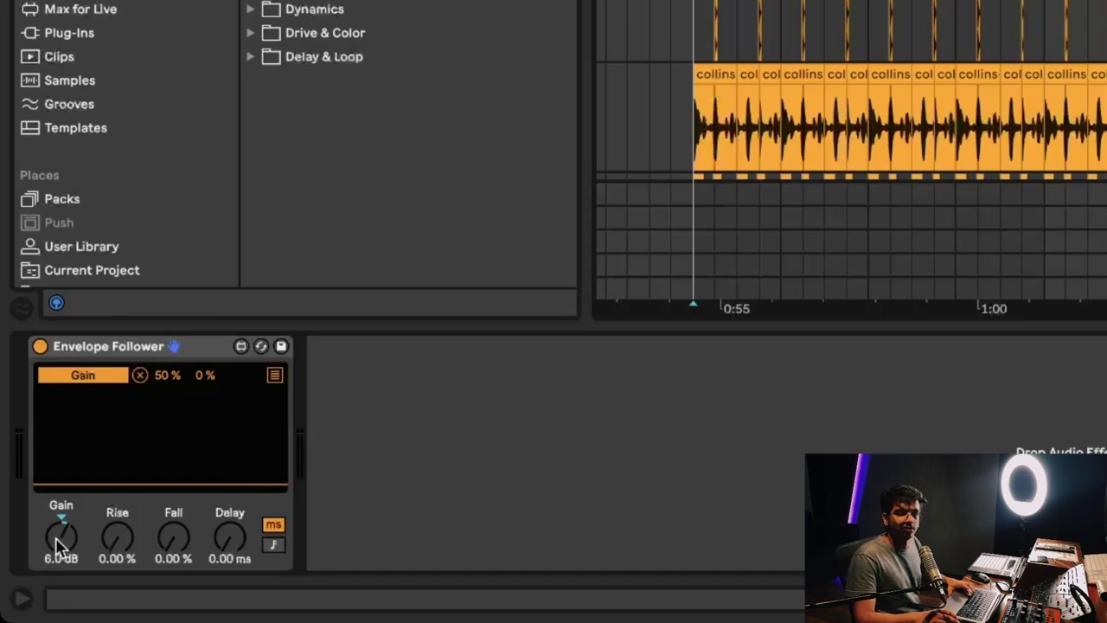
{"action": "key", "text": "space"}
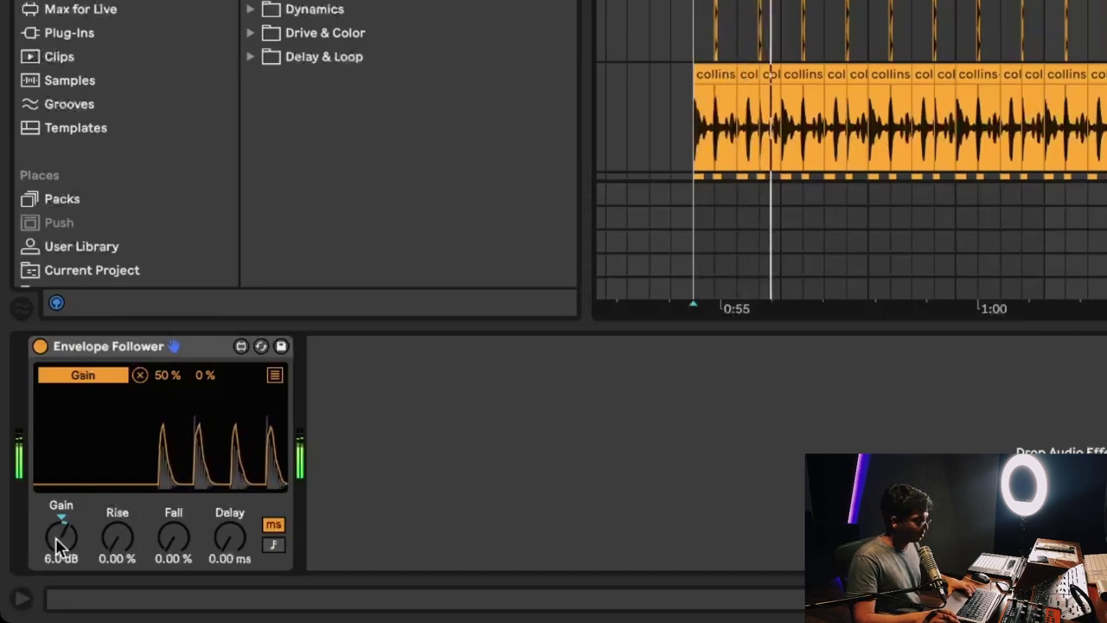
{"action": "scroll", "coordinate": [66, 539], "scroll_direction": "up", "scroll_amount": 4}
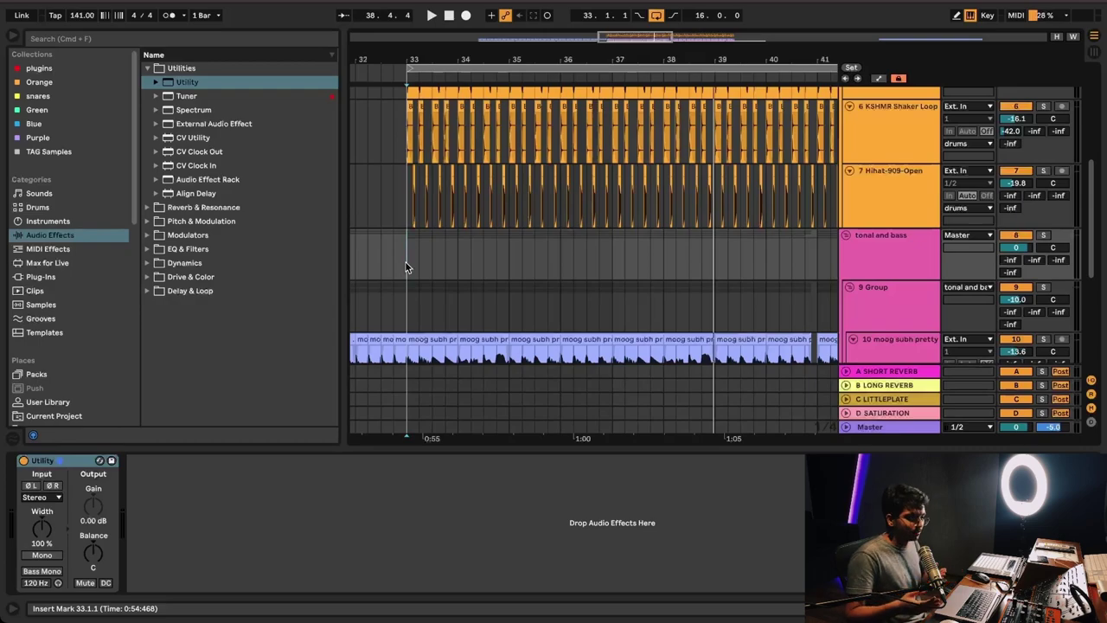
Step: Check the tonal and bass Utility, then return to the 2 Group's Envelope Follower
{"action": "scroll", "coordinate": [440, 260], "scroll_direction": "up", "scroll_amount": 5}
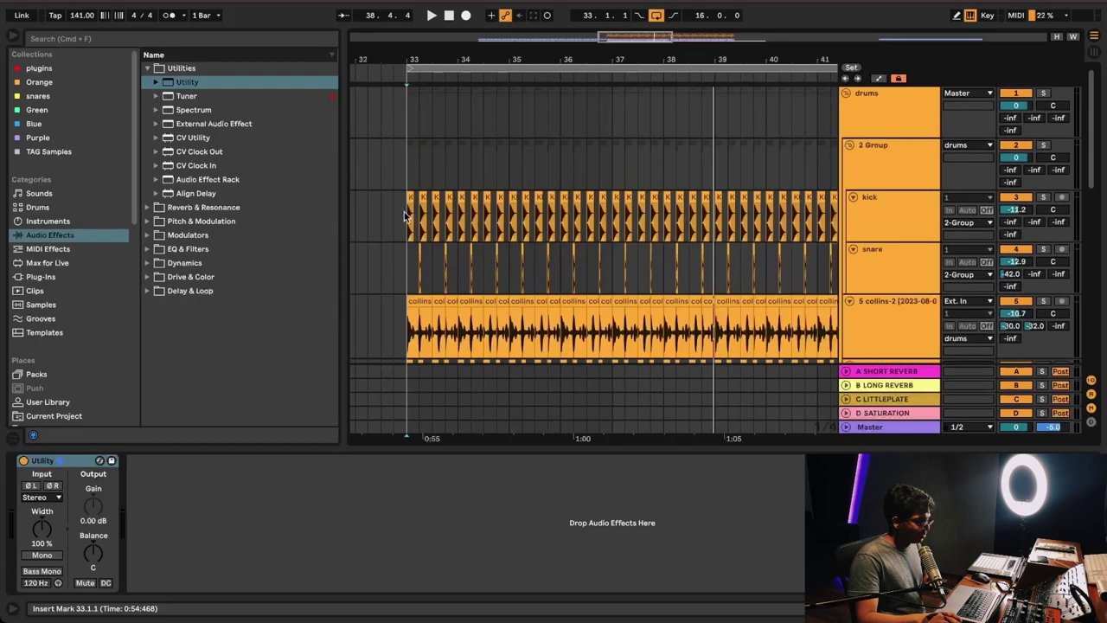
{"action": "left_click", "coordinate": [409, 167]}
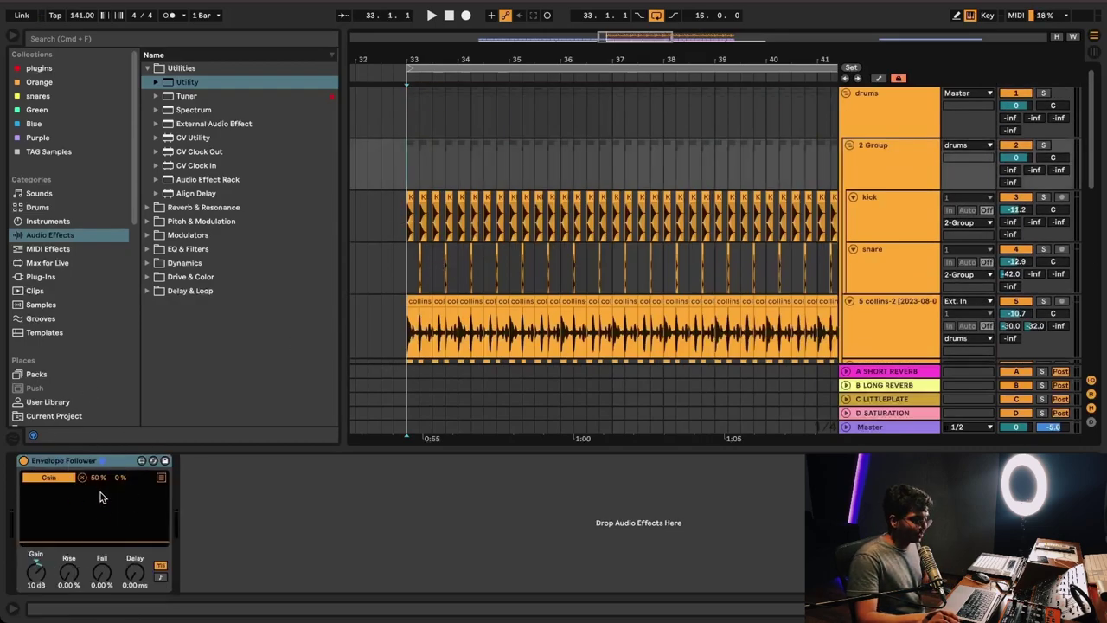
{"action": "scroll", "coordinate": [381, 298], "scroll_direction": "down", "scroll_amount": 6}
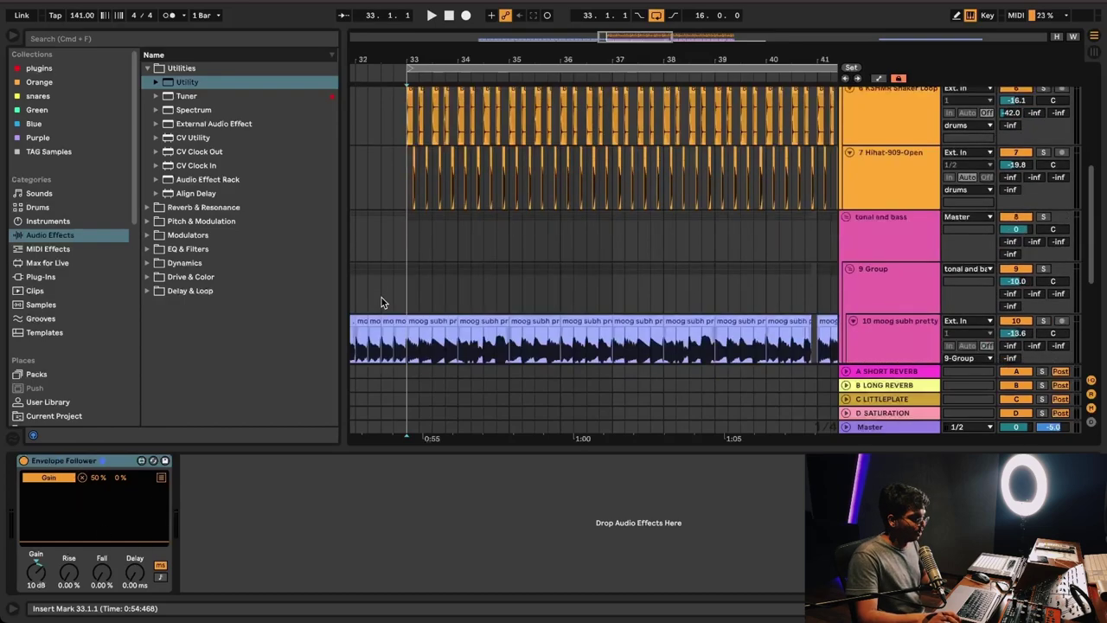
{"action": "left_click", "coordinate": [408, 224]}
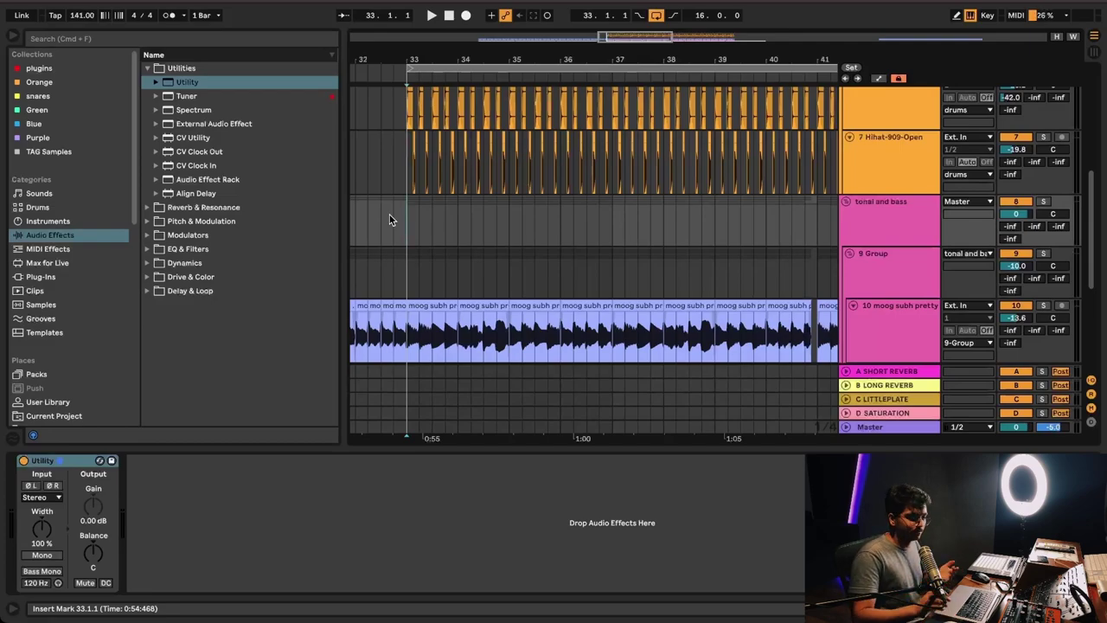
{"action": "scroll", "coordinate": [389, 215], "scroll_direction": "up", "scroll_amount": 6}
{"action": "left_click", "coordinate": [394, 166]}
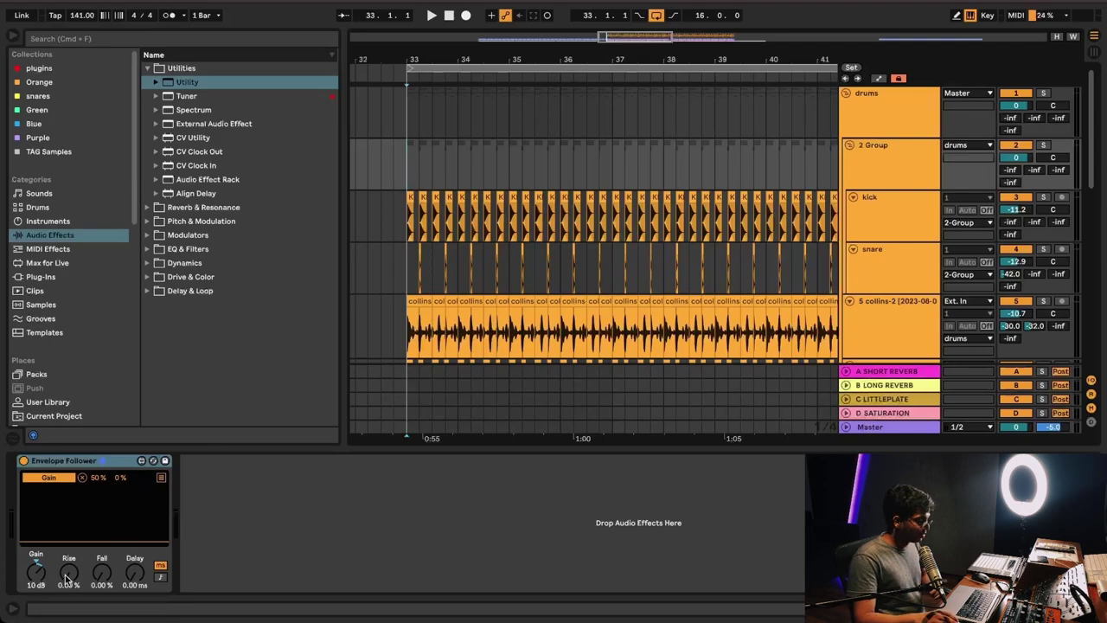
Step: Raise the Envelope Follower's Fall from 0% to about 10% and audition the longer release
{"action": "left_click", "coordinate": [101, 572]}
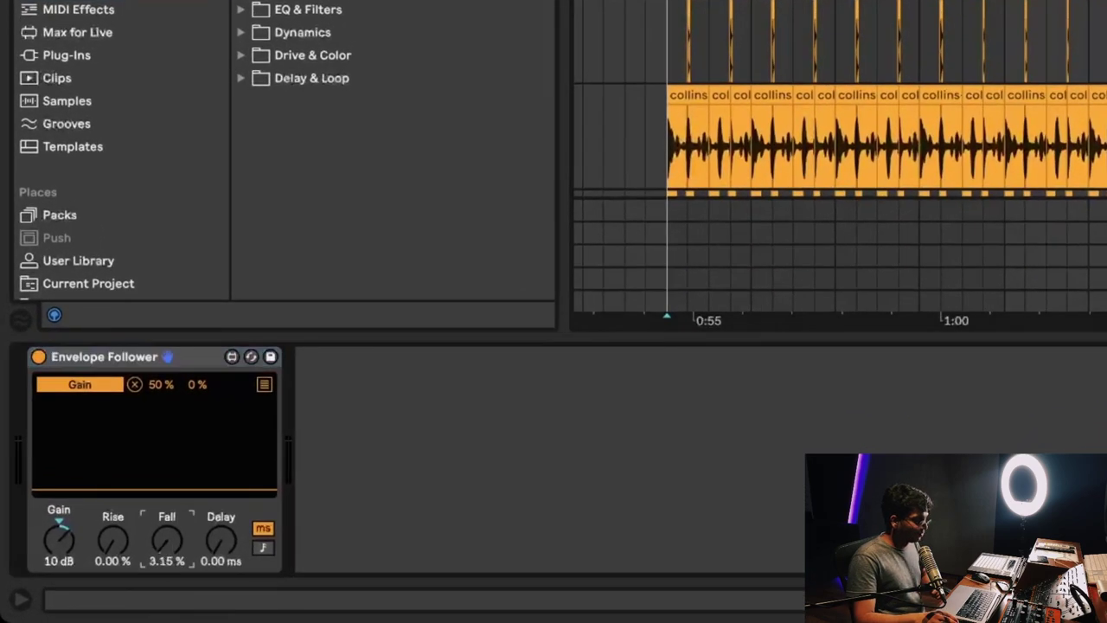
{"action": "left_click_drag", "start_coordinate": [167, 540], "coordinate": [167, 532]}
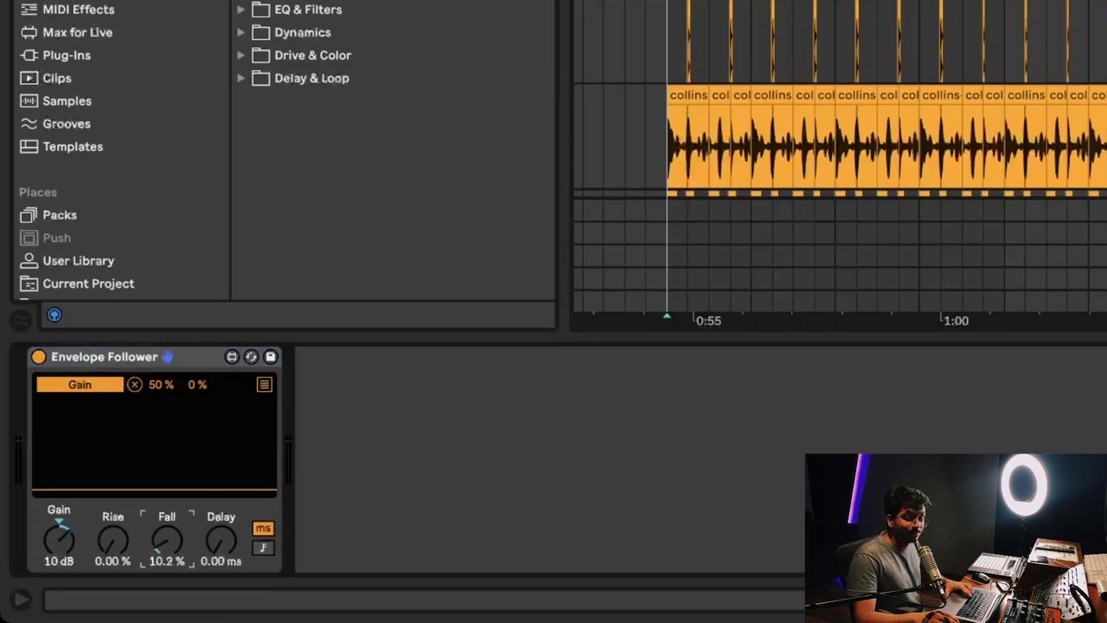
{"action": "key", "text": "space"}
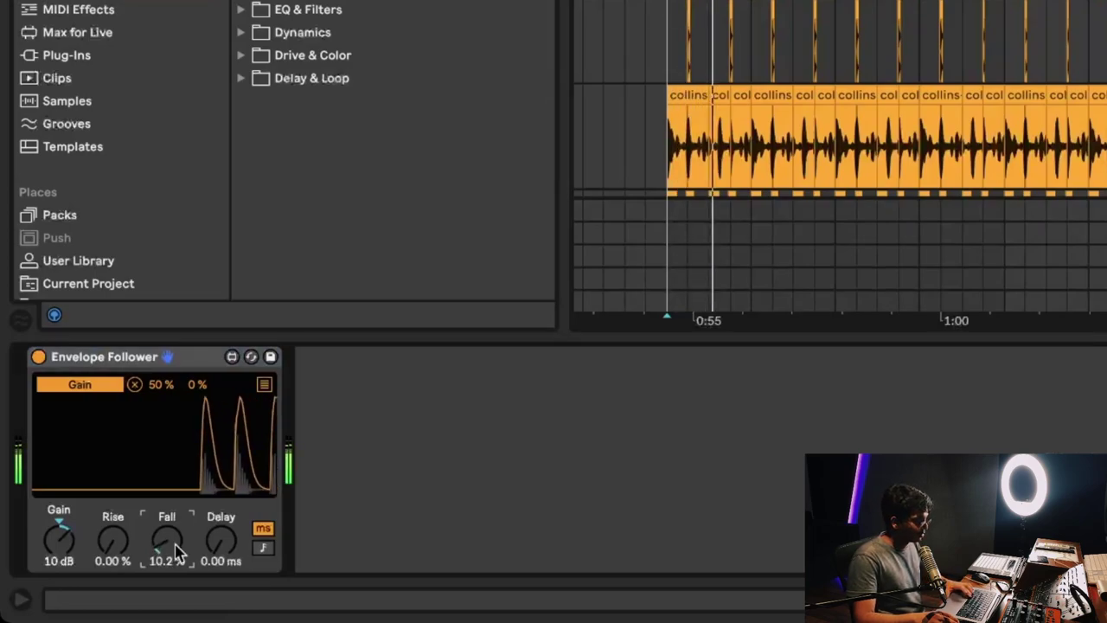